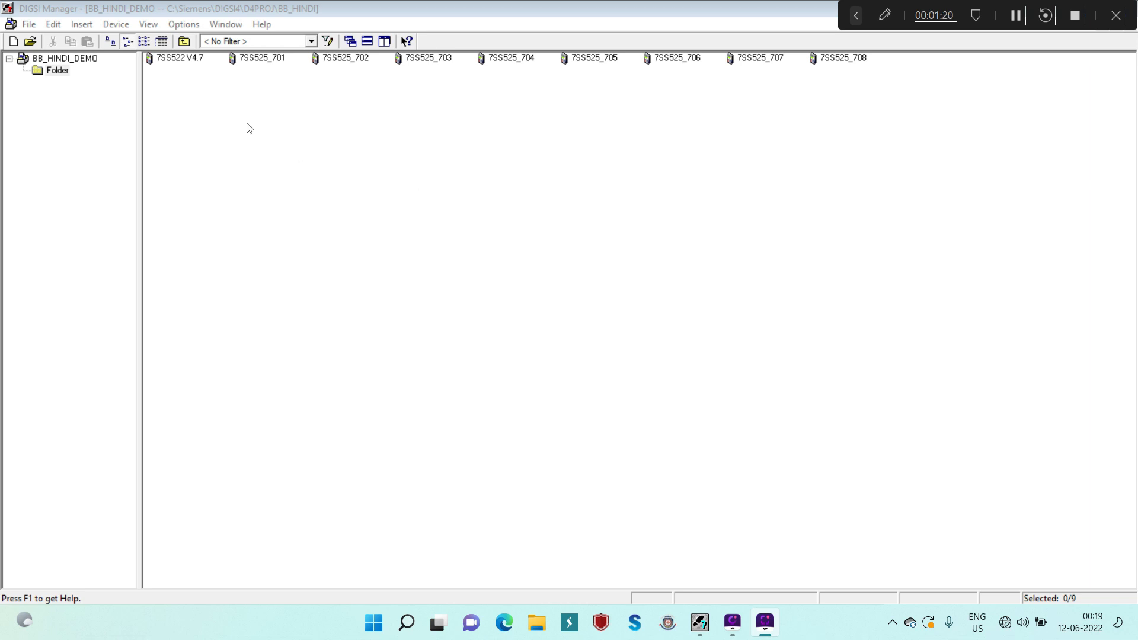
- Open the 7SS522 V4.7 central unit offline, maximize its device view, and open its Settings functions
left_click(181, 58)
double_click(180, 57)
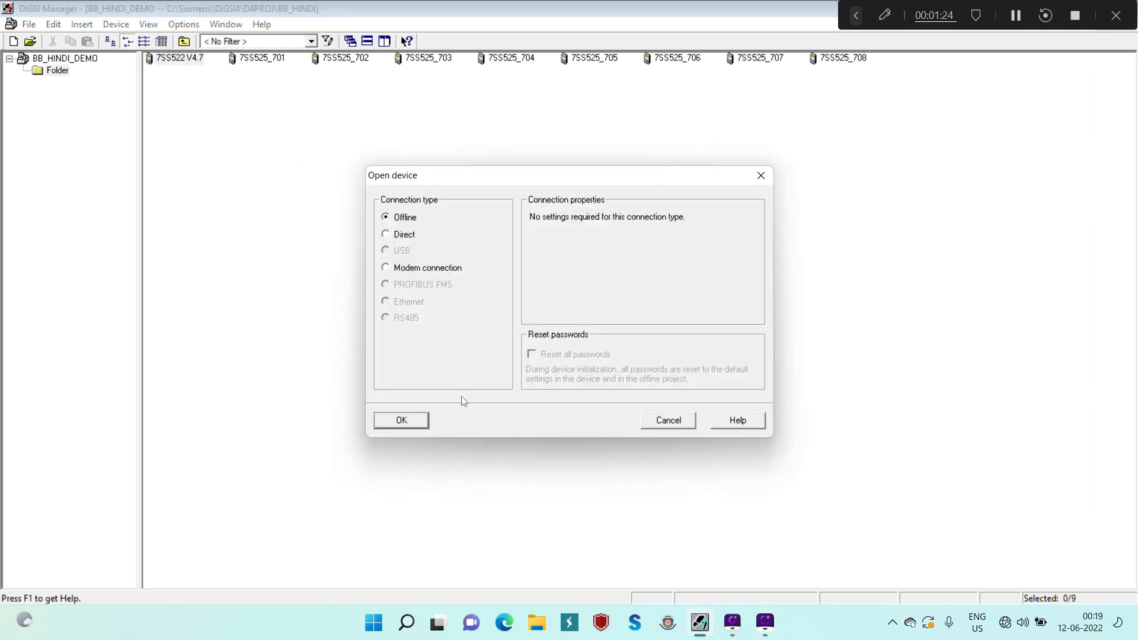
key("Return")
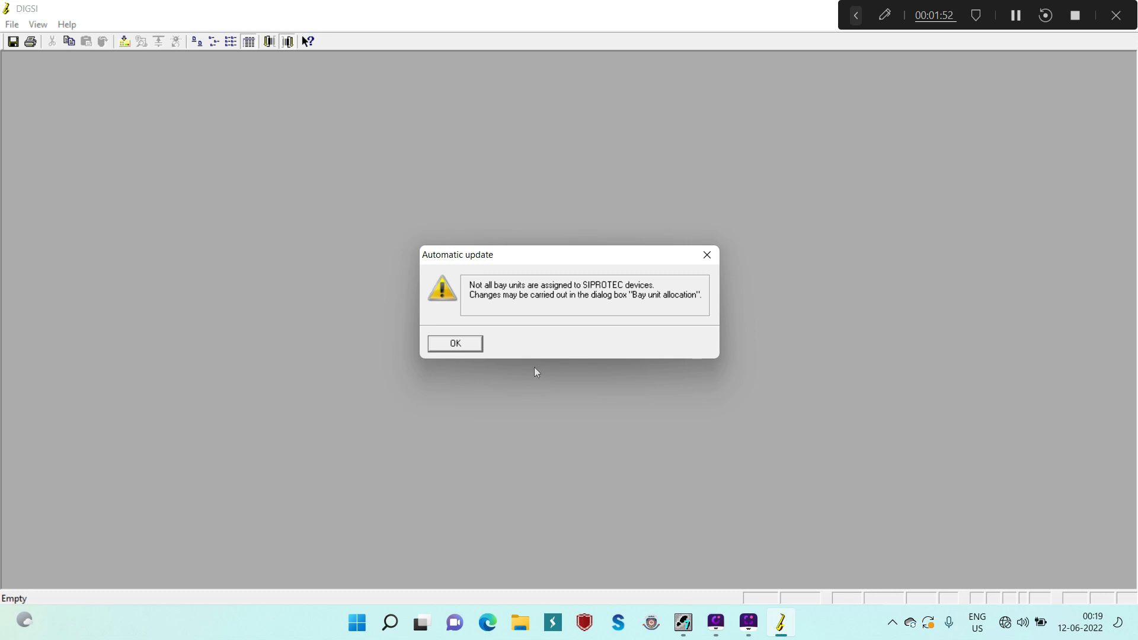
left_click(471, 341)
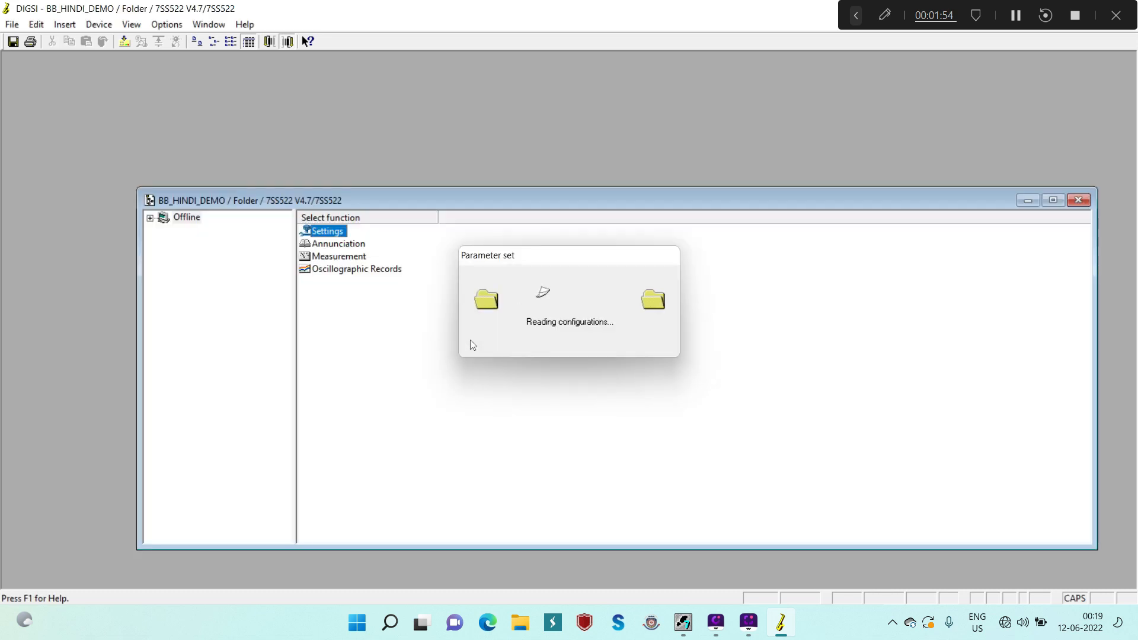
double_click(510, 200)
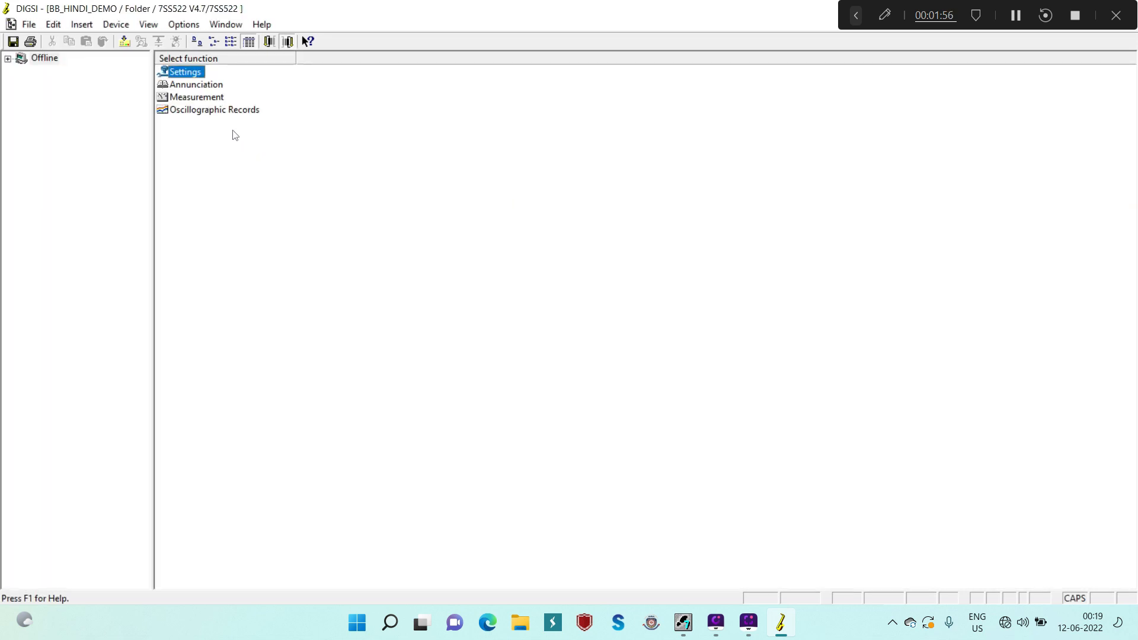
double_click(193, 76)
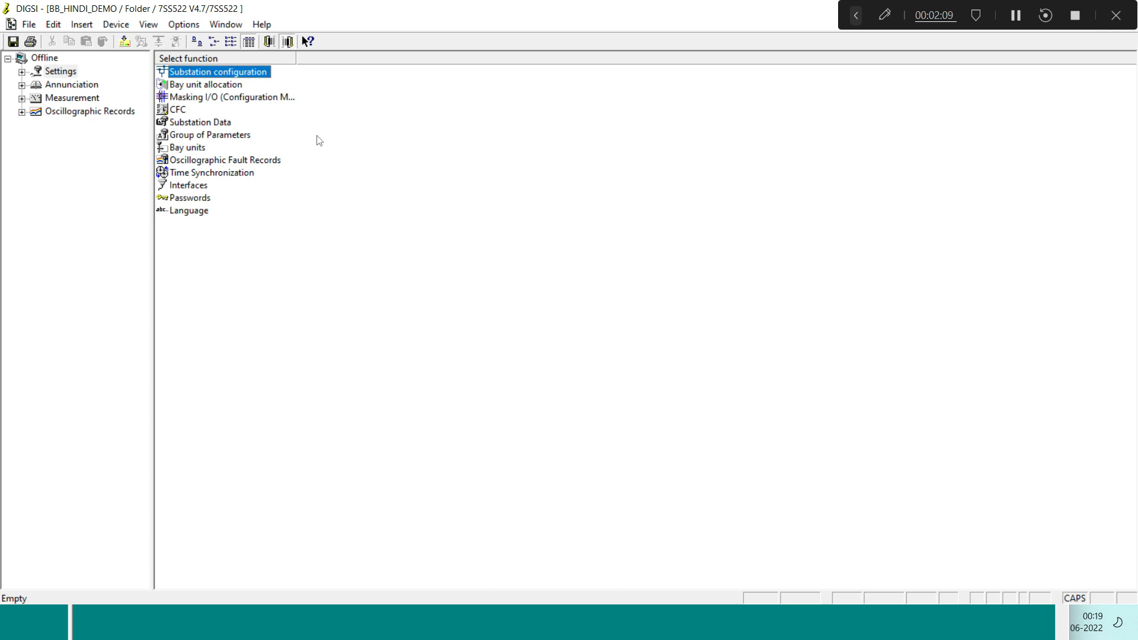
- Open the substation configuration, examine the BUS-1 and BUS-2 feeder bays in the diagram, and close it
double_click(245, 73)
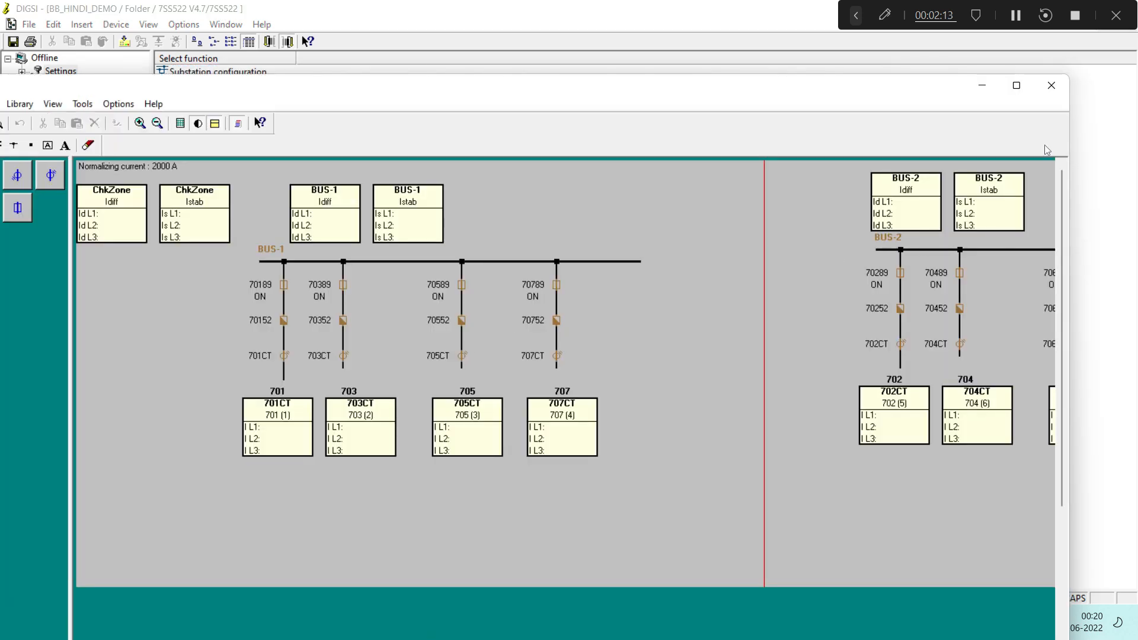
left_click(1016, 87)
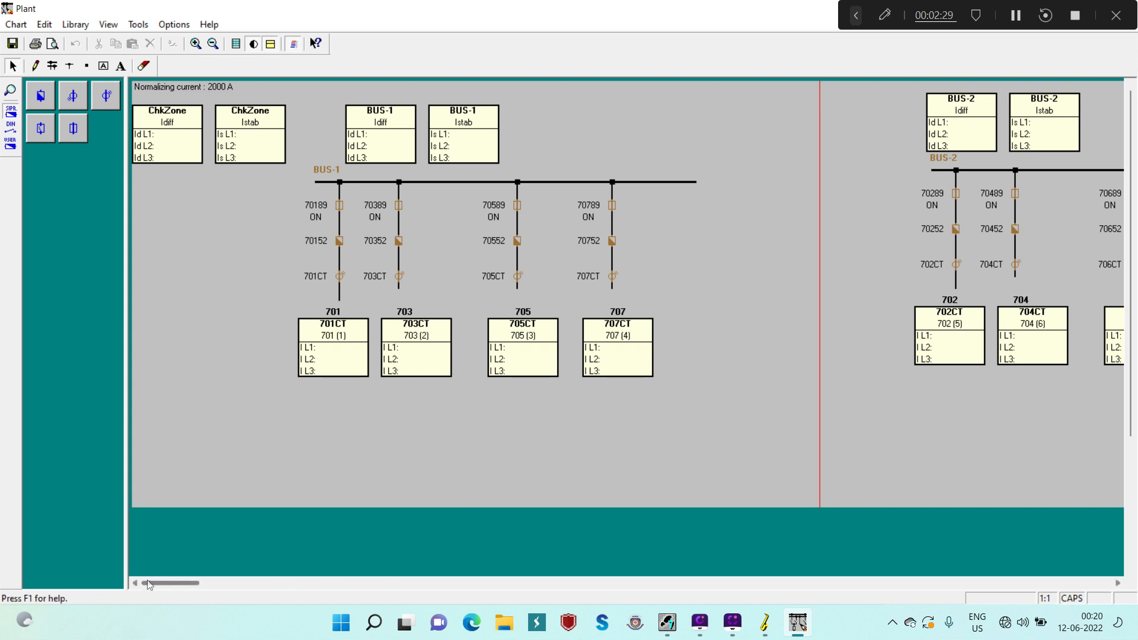
left_click_drag(151, 587, 193, 588)
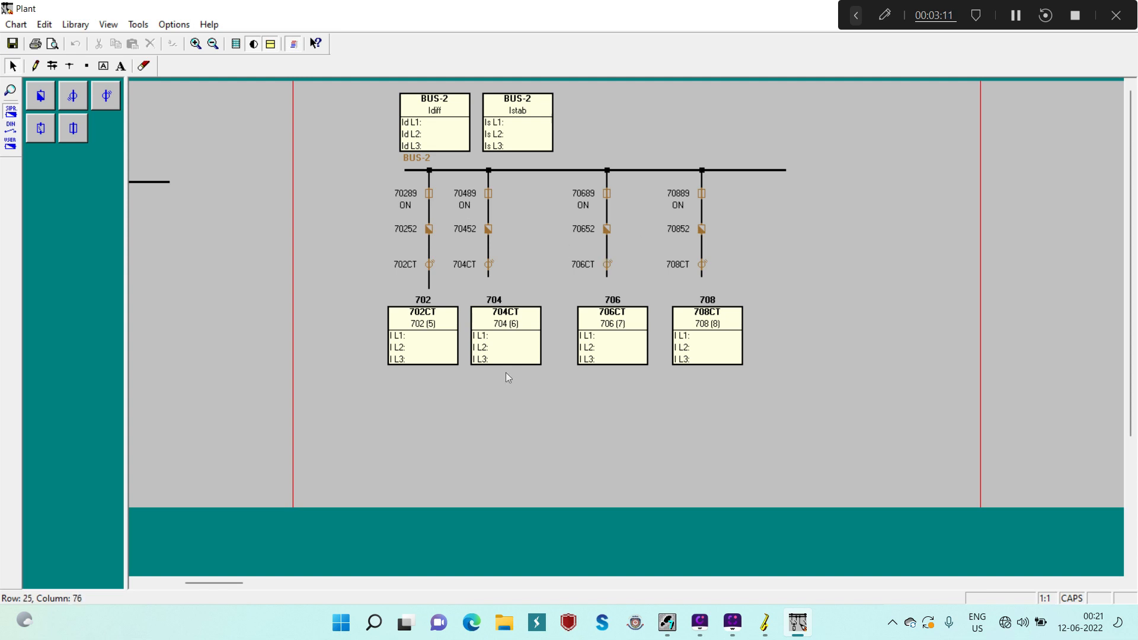
left_click_drag(240, 588, 196, 588)
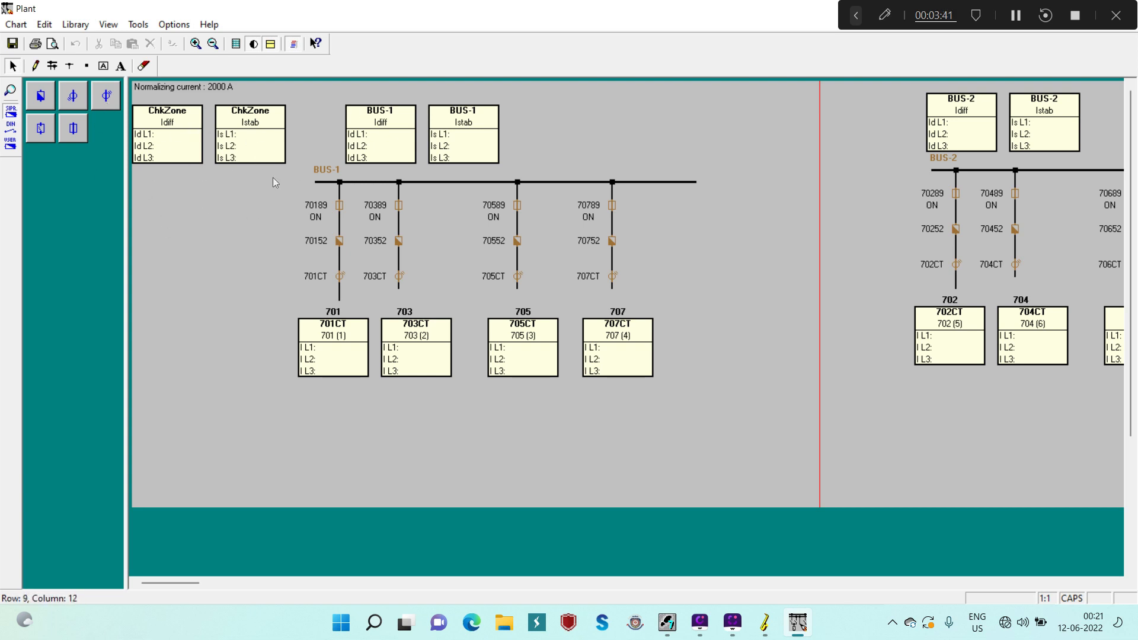
double_click(451, 10)
left_click_drag(449, 88, 376, 112)
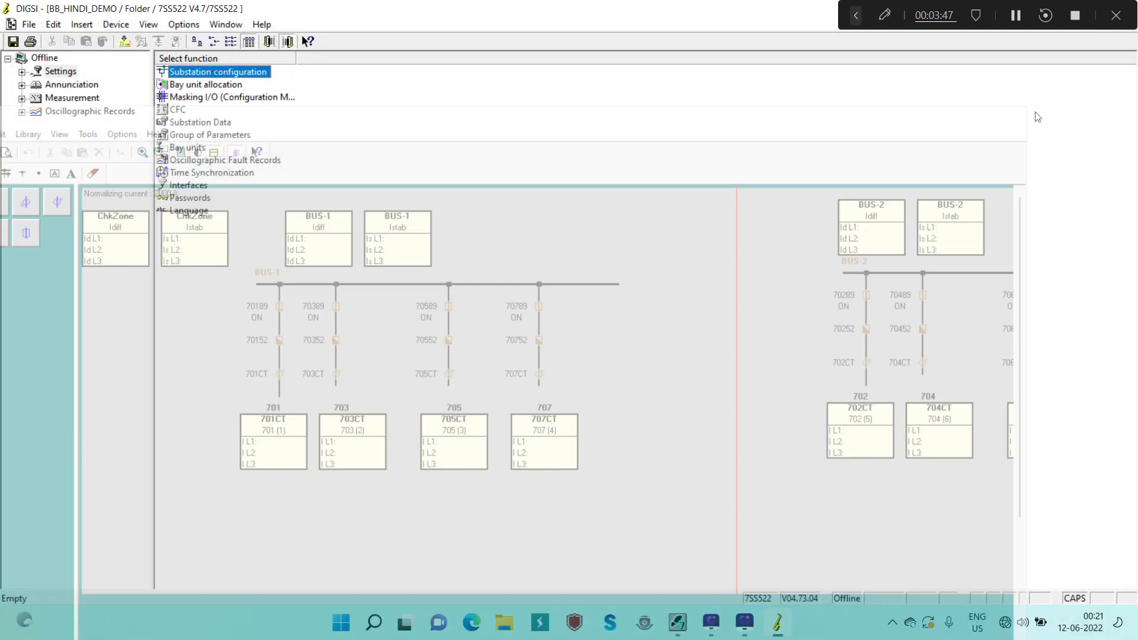
left_click(1035, 102)
- In the bay unit allocation, assign device 7SS525_701 to BU@01 and 7SS525_702 to BU@02
double_click(224, 87)
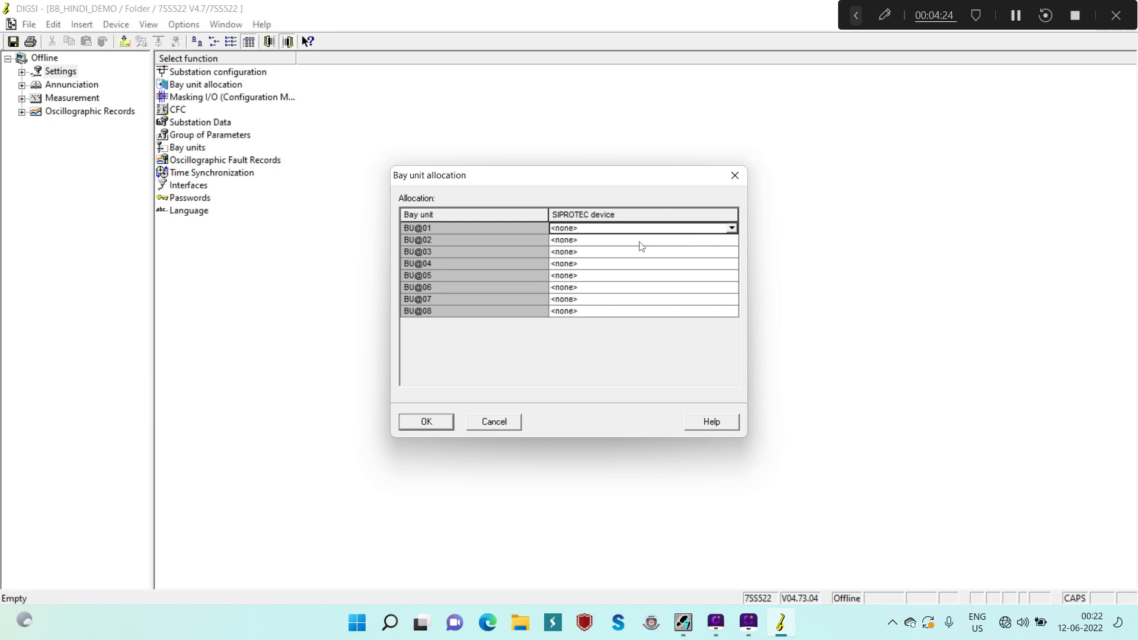
left_click(617, 228)
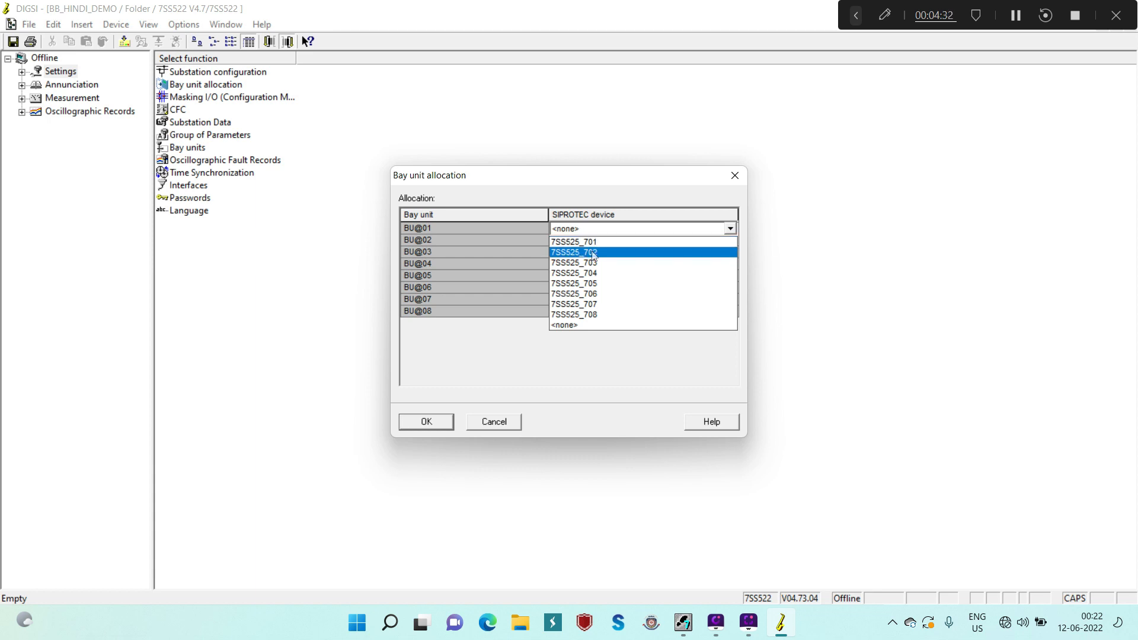
left_click(600, 242)
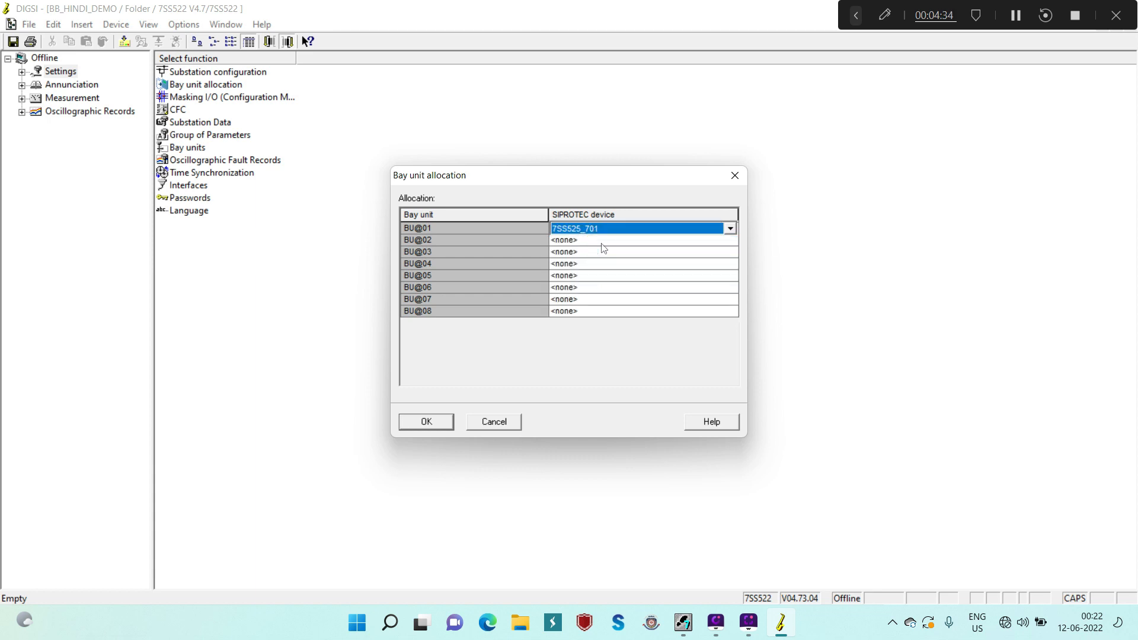
left_click(603, 248)
left_click(602, 247)
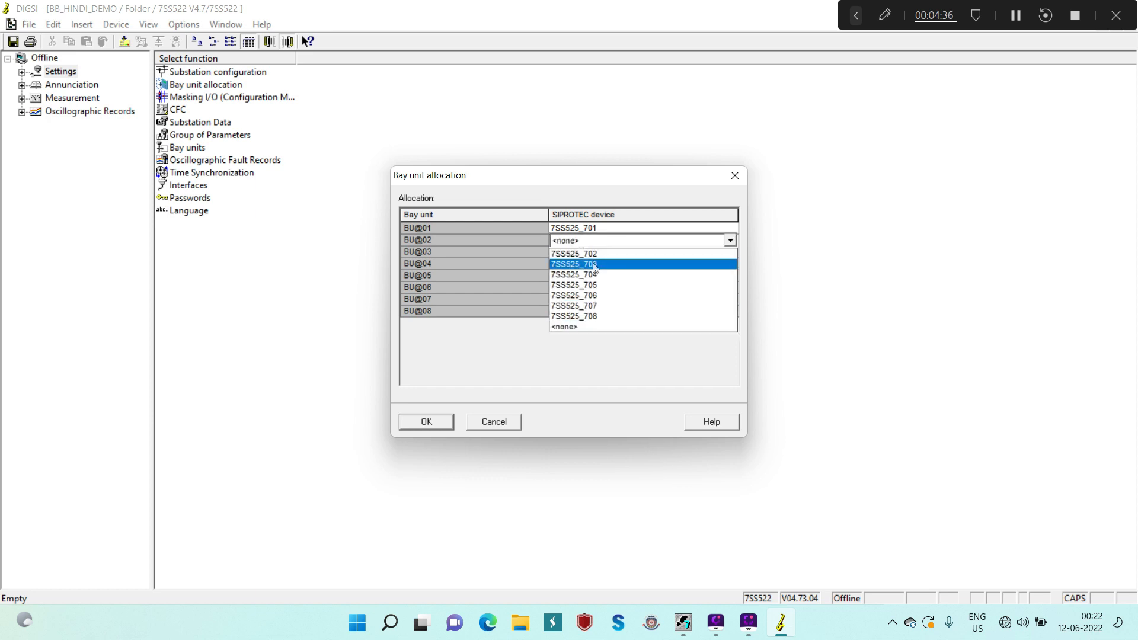
left_click(592, 253)
- Assign device 7SS525_703 to bay unit BU@03
left_click(597, 264)
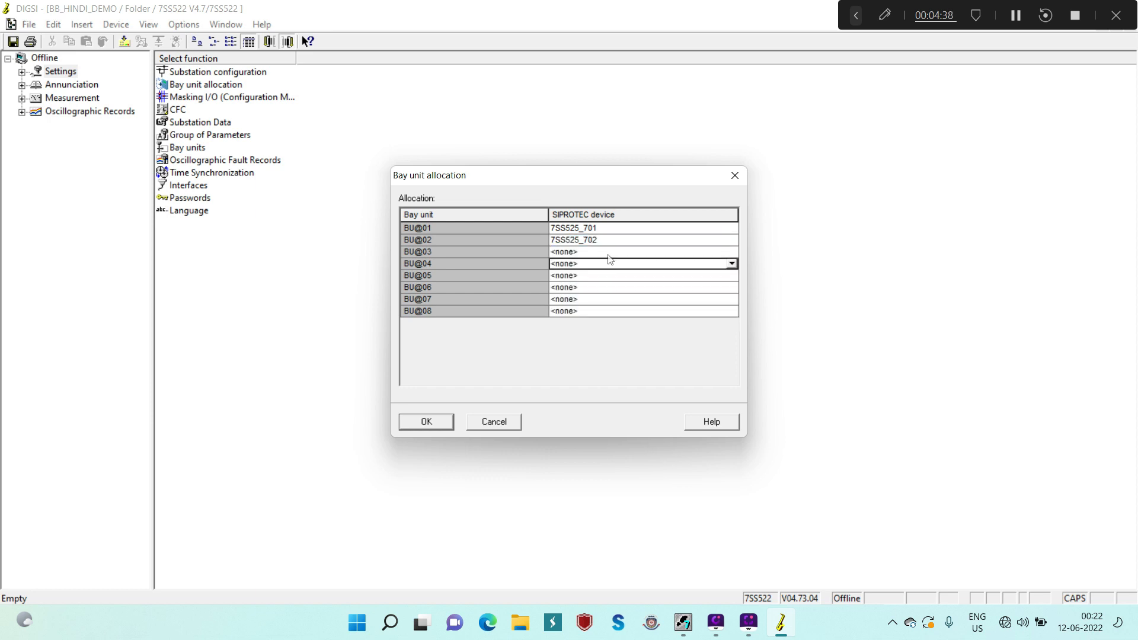
left_click(610, 254)
left_click(611, 254)
left_click(600, 276)
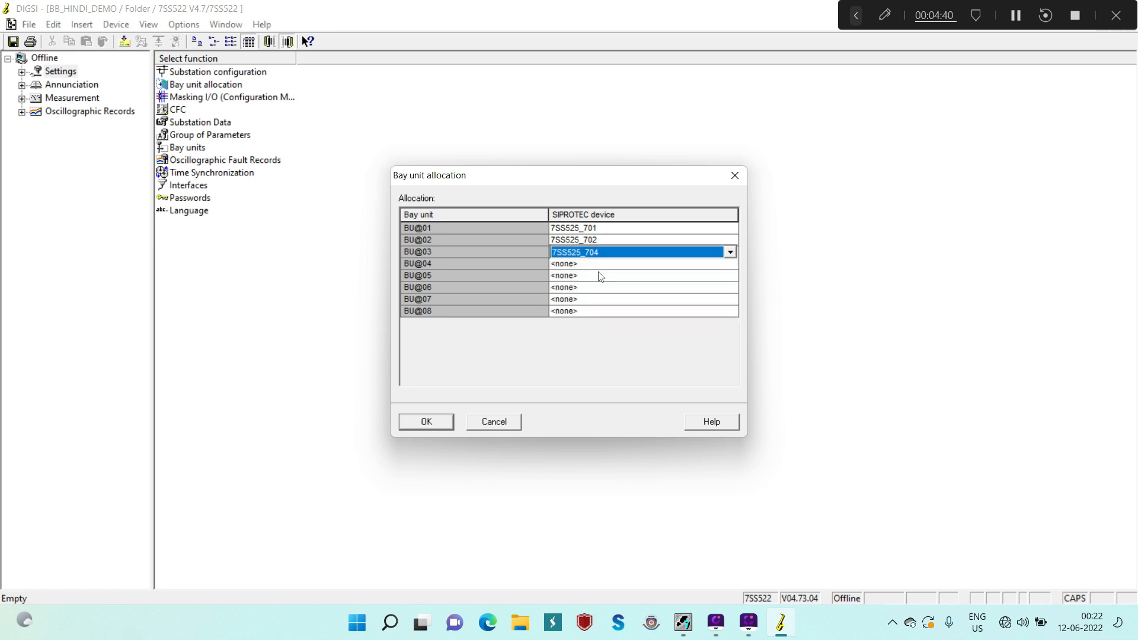
left_click(620, 253)
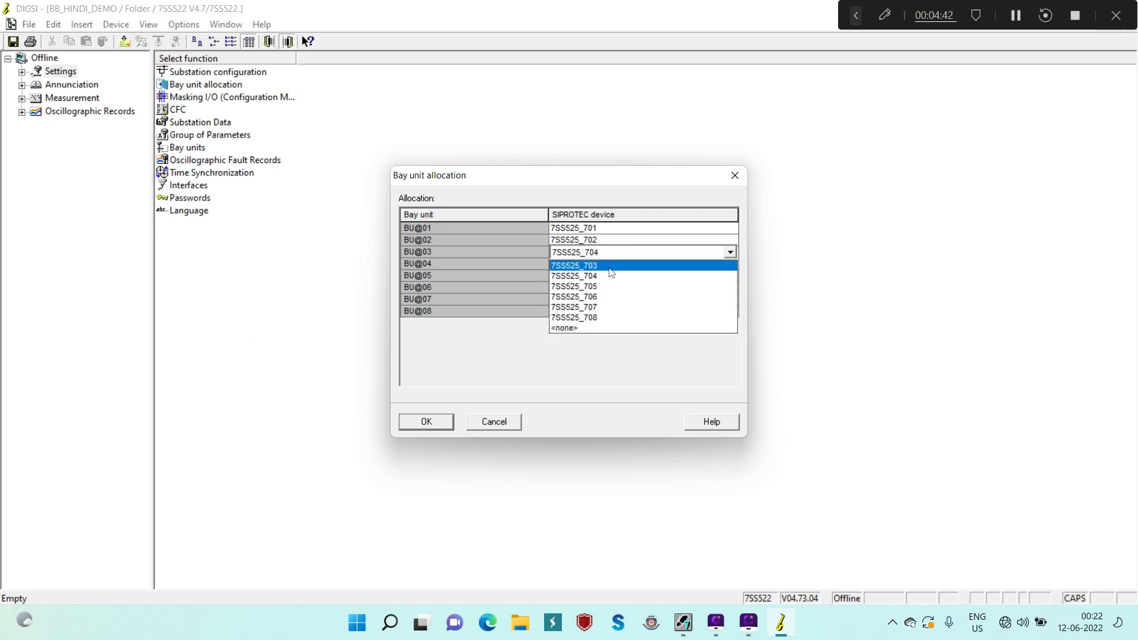
left_click(610, 267)
- Assign device 7SS525_704 to bay unit BU@04 and 7SS525_705 to BU@05
left_click(610, 268)
left_click(610, 269)
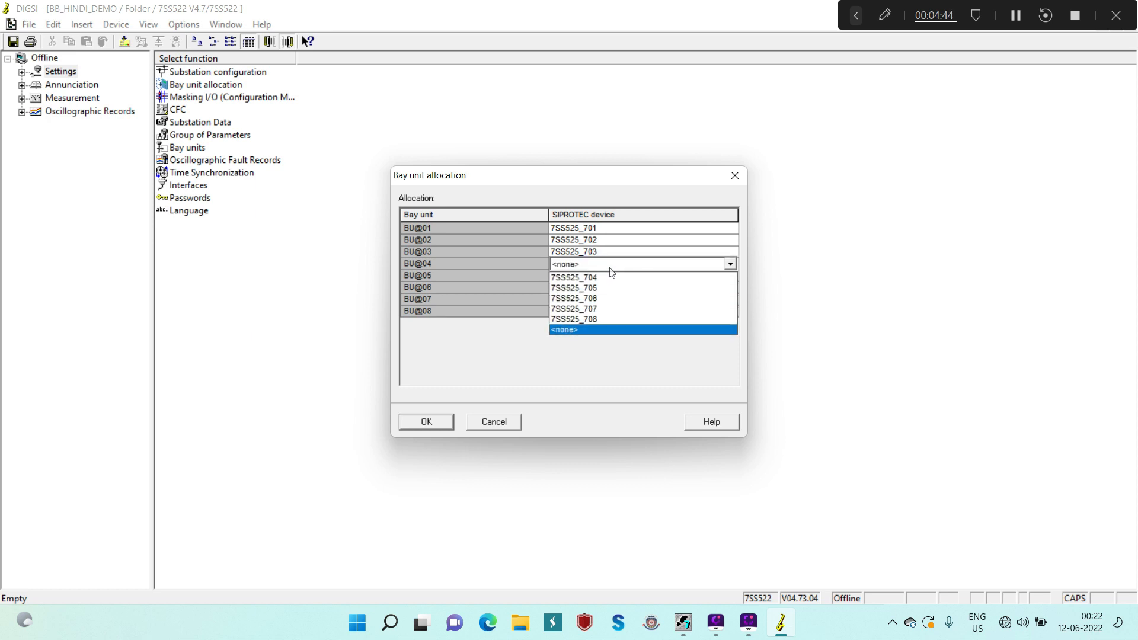
left_click(605, 277)
left_click(602, 276)
left_click(601, 276)
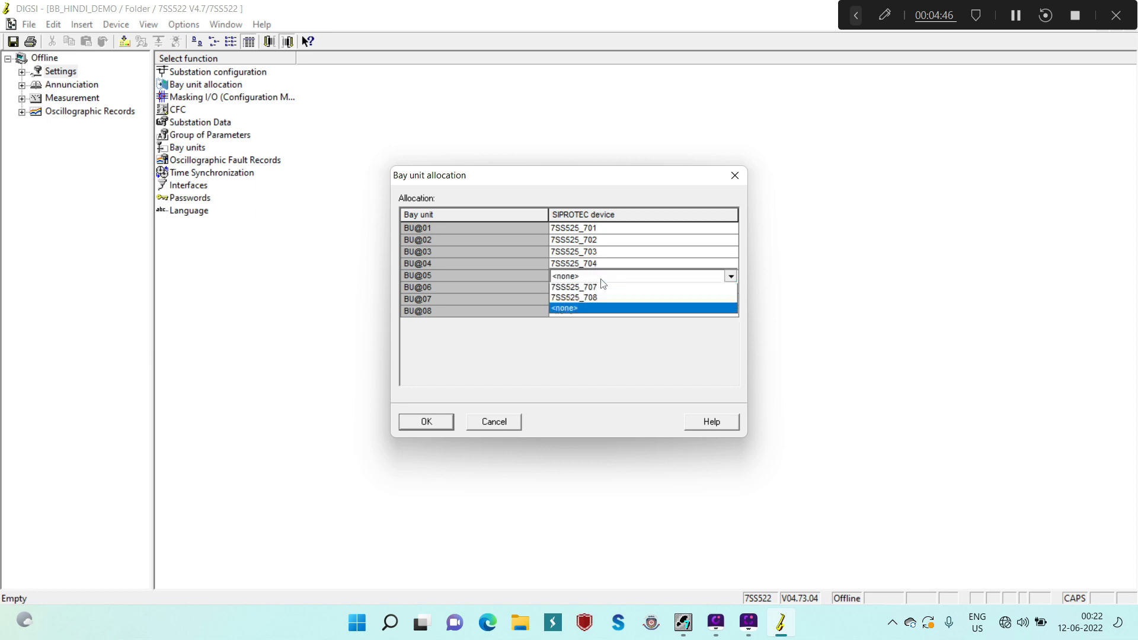
left_click(592, 292)
- Assign device 7SS525_706 to bay unit BU@06 and 7SS525_707 to BU@07
left_click(593, 292)
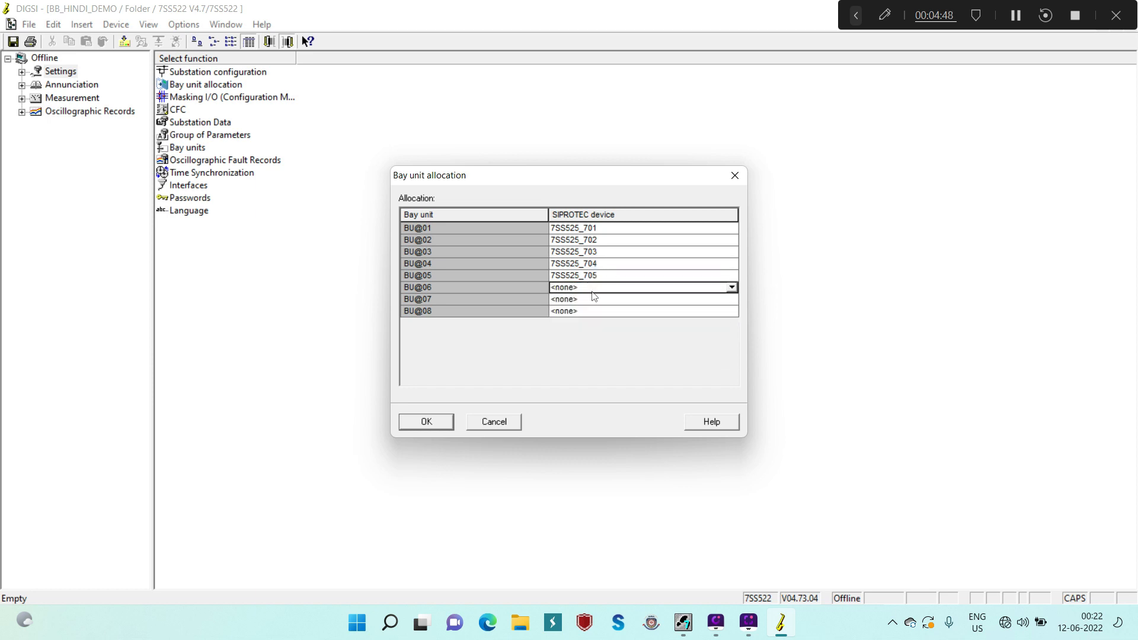
left_click(593, 292)
left_click(593, 301)
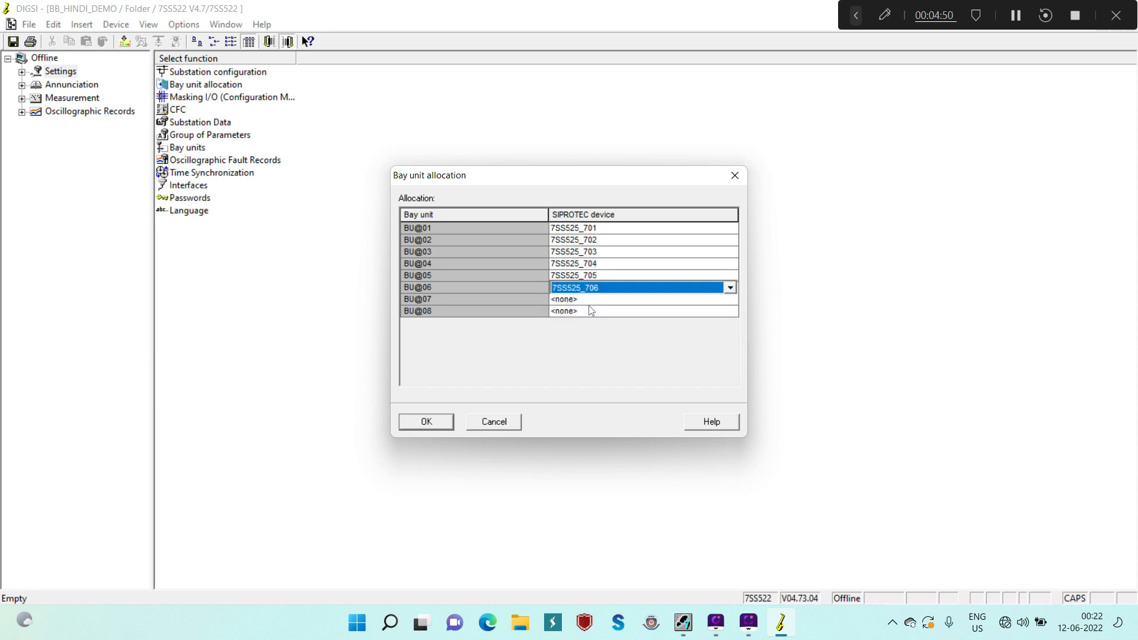
left_click(595, 300)
left_click(596, 302)
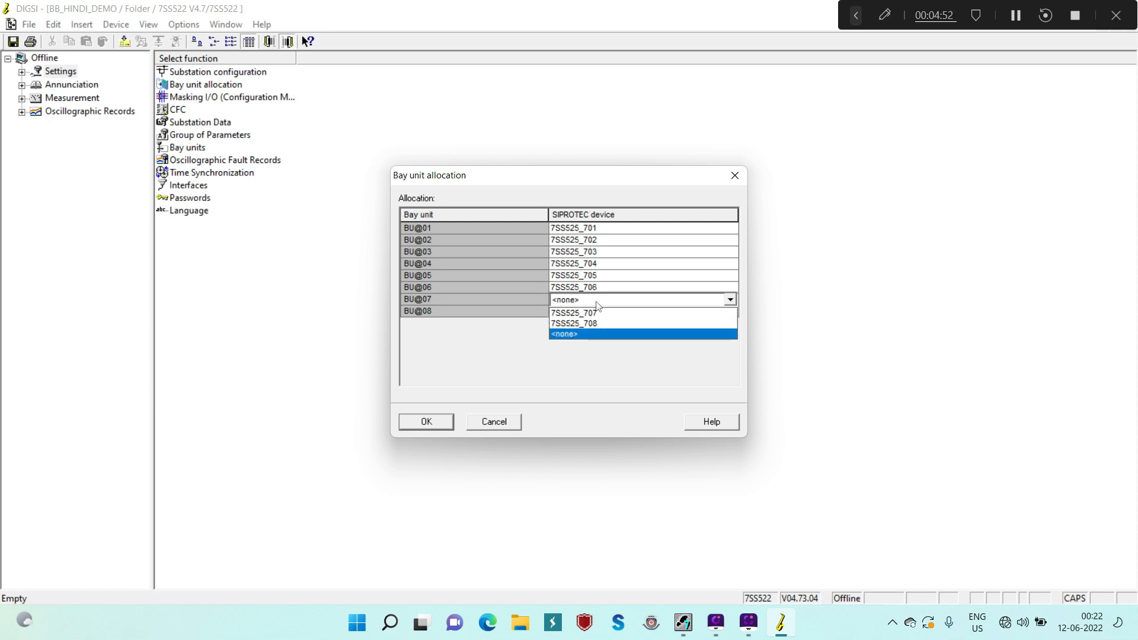
left_click(593, 310)
- Assign device 7SS525_708 to bay unit BU@08 and accept the bay unit allocation
left_click(590, 314)
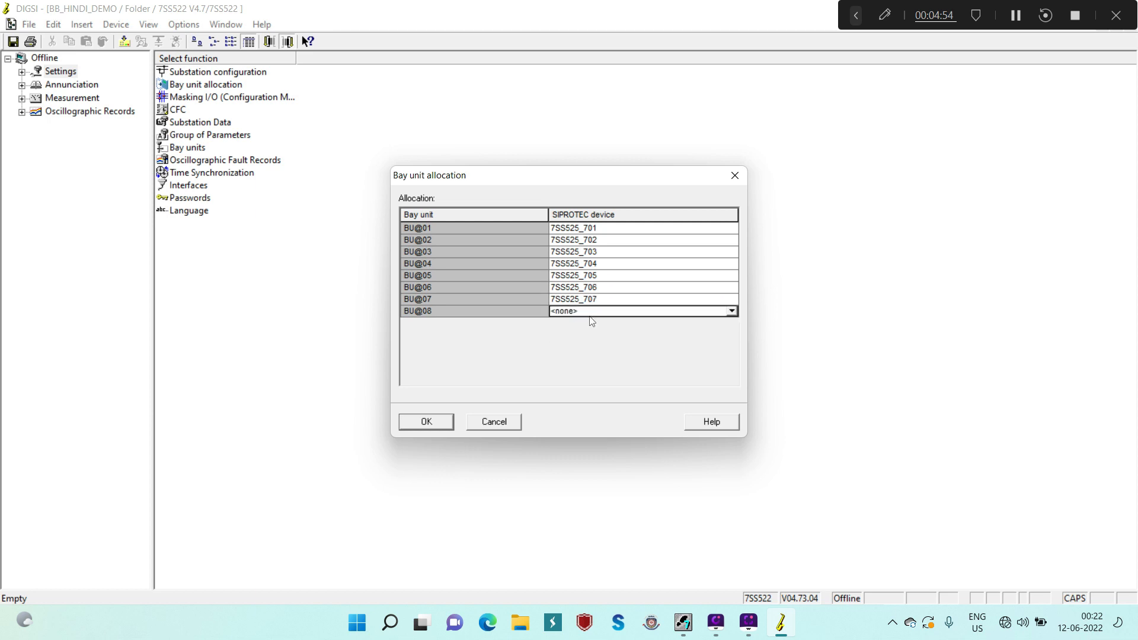
left_click(593, 313)
left_click(588, 323)
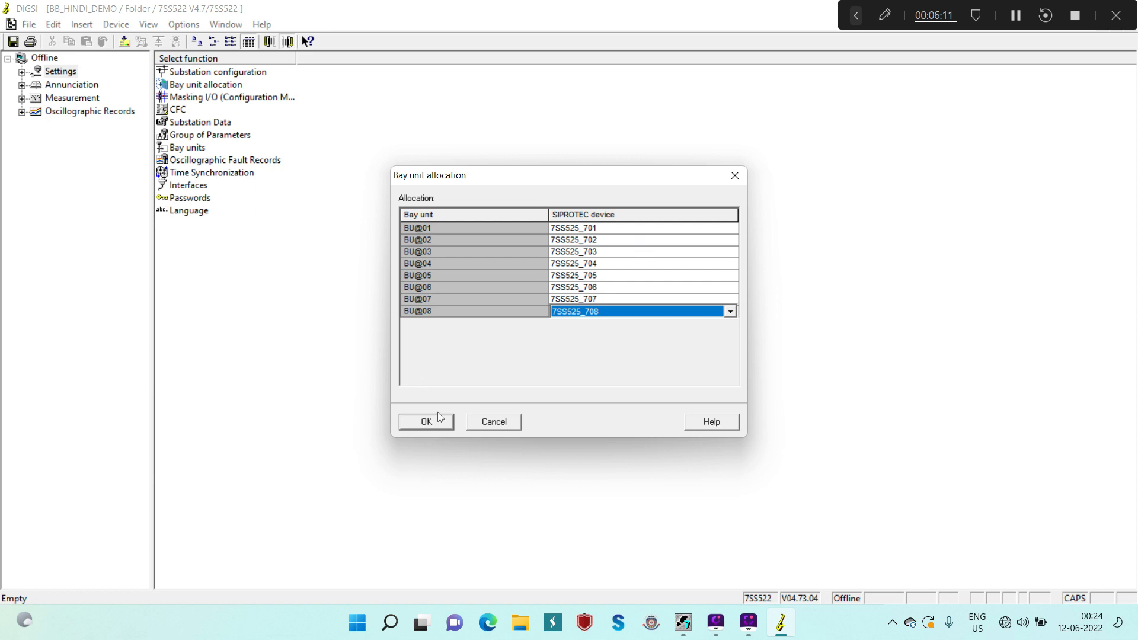
left_click(446, 426)
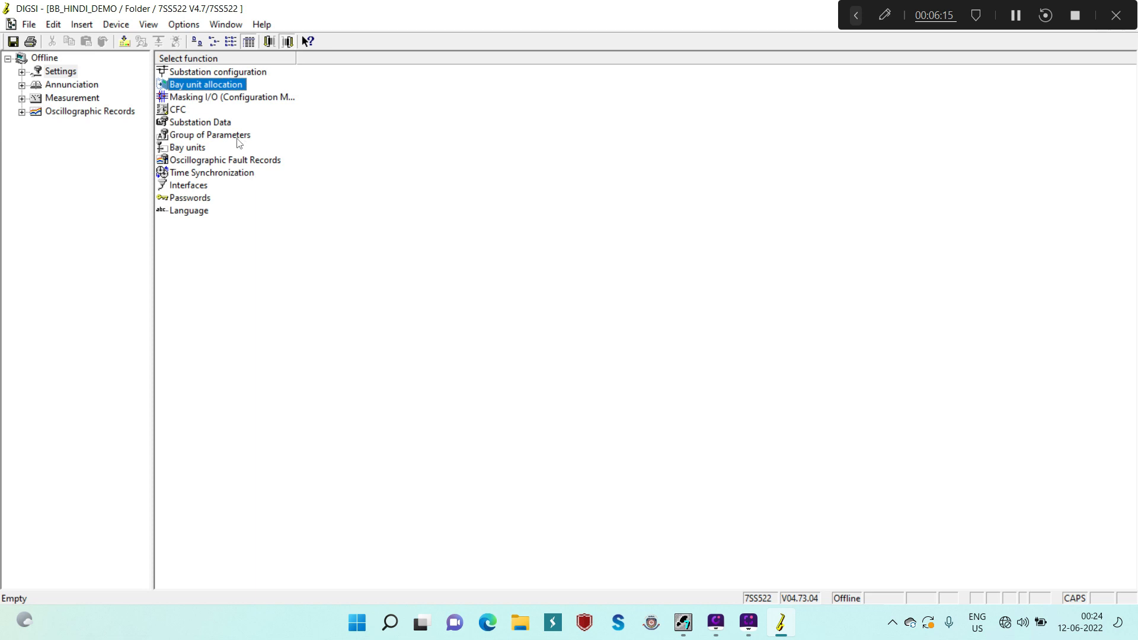
double_click(189, 150)
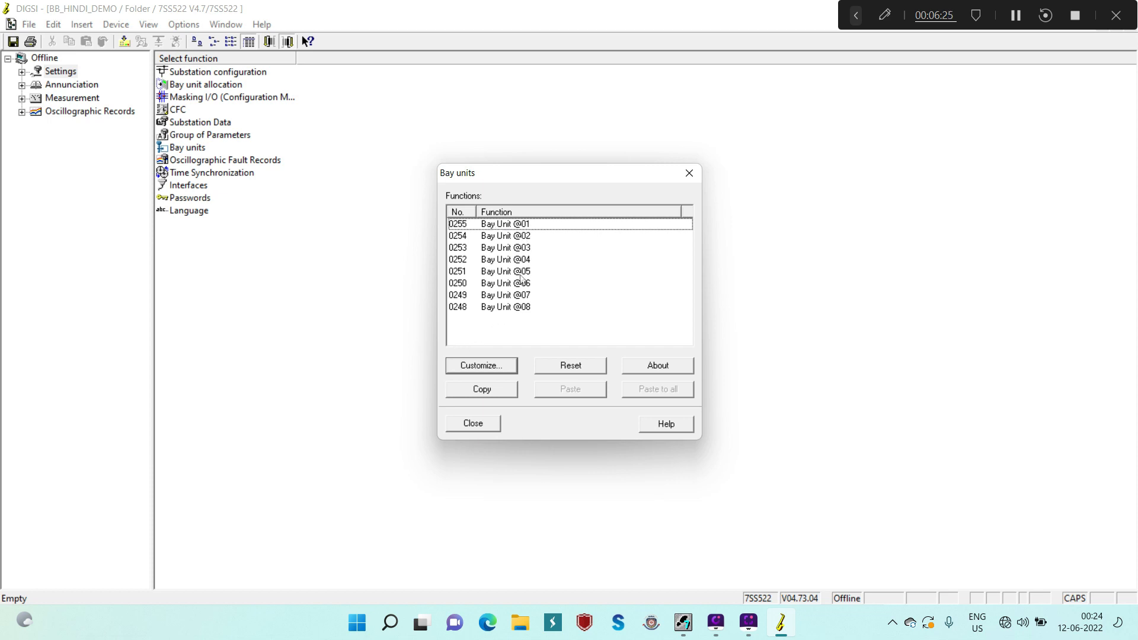
double_click(511, 226)
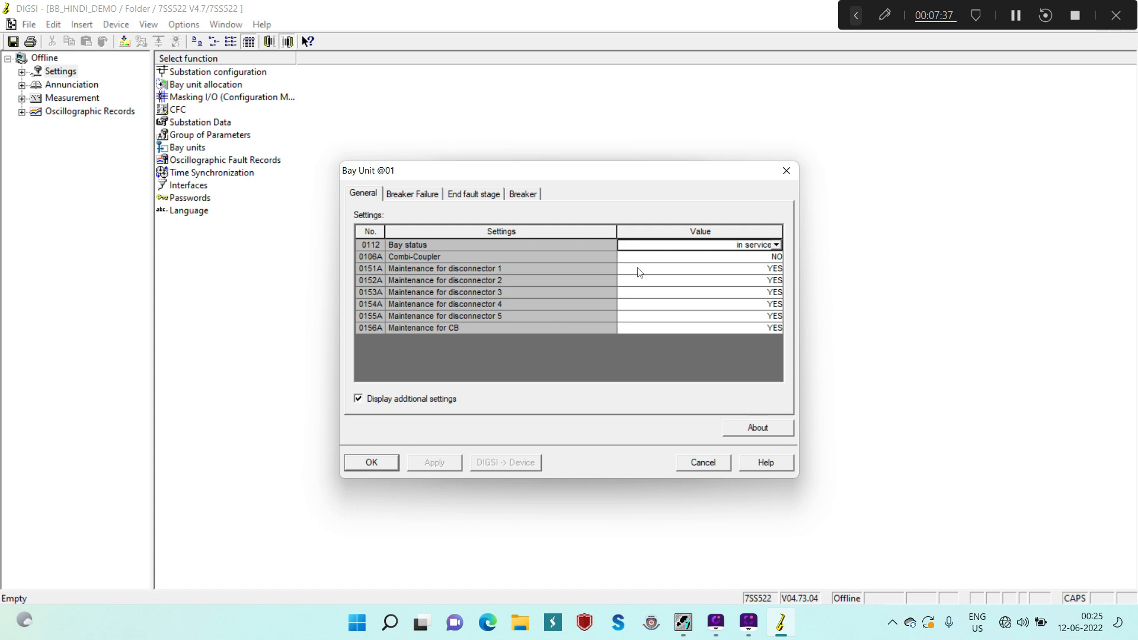
left_click(426, 198)
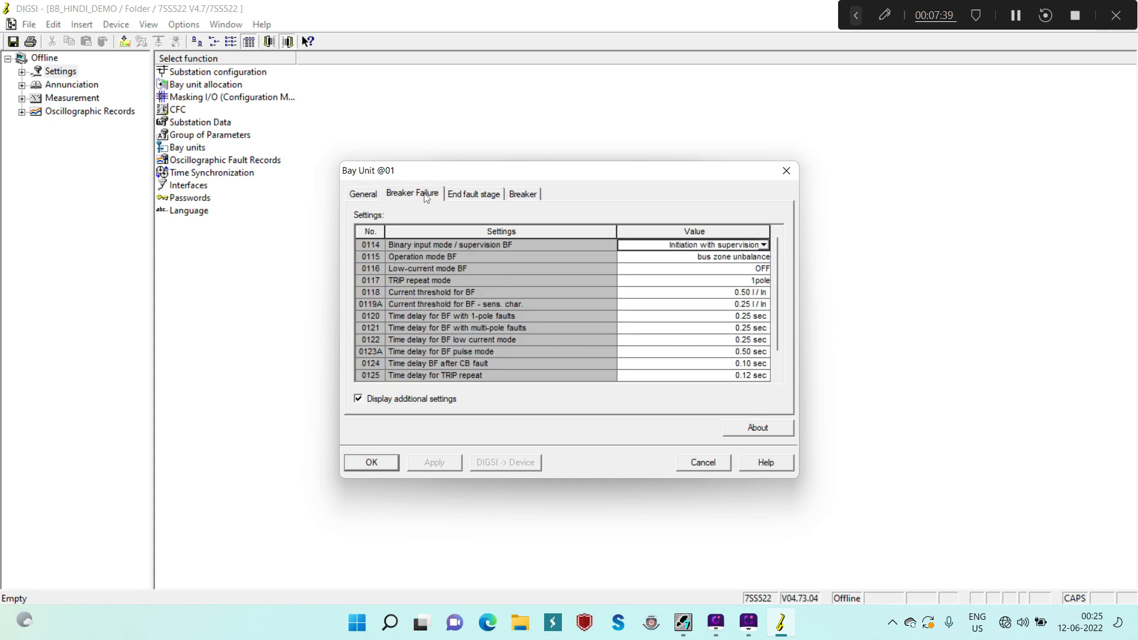
left_click(474, 199)
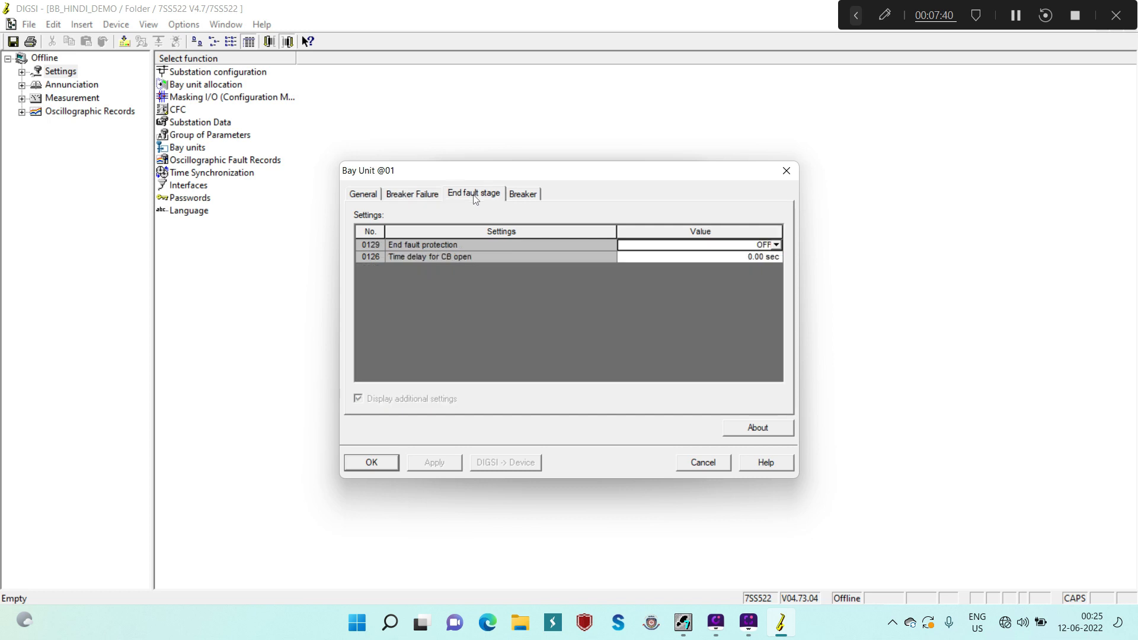
left_click(534, 198)
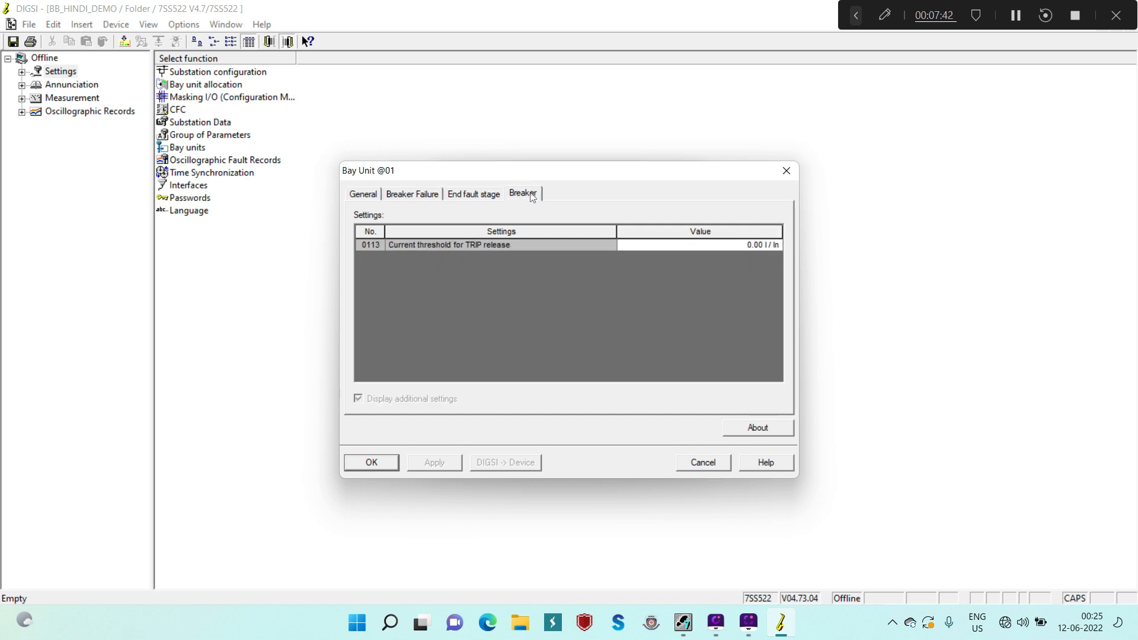
left_click(392, 466)
left_click(493, 426)
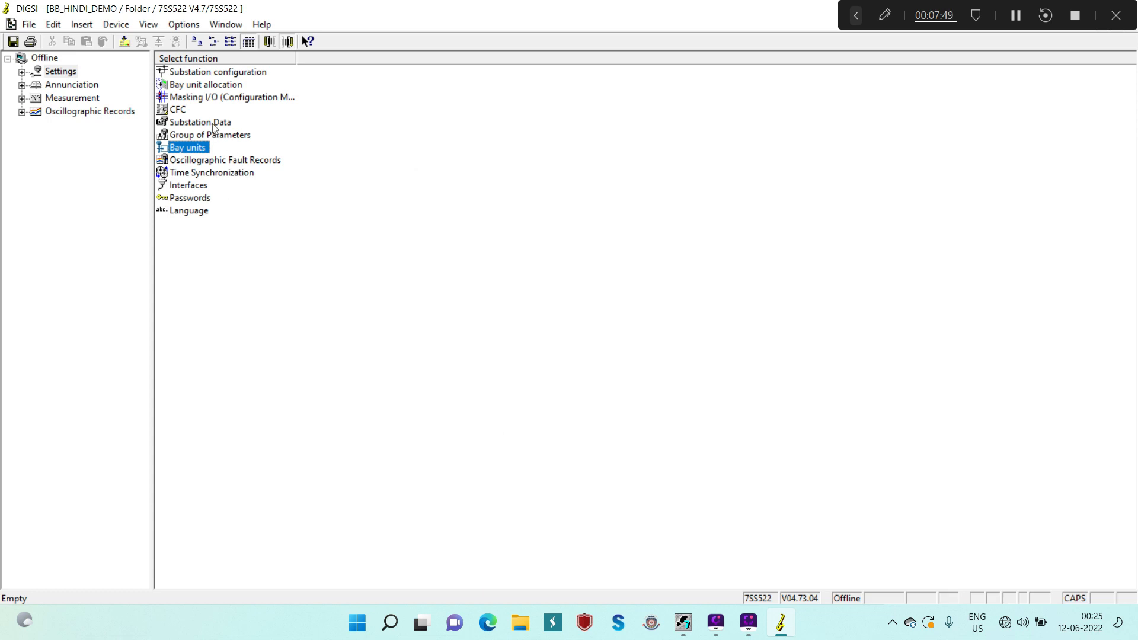
- Open the Protection general settings in the group of parameters and hide the additional settings
left_click(211, 139)
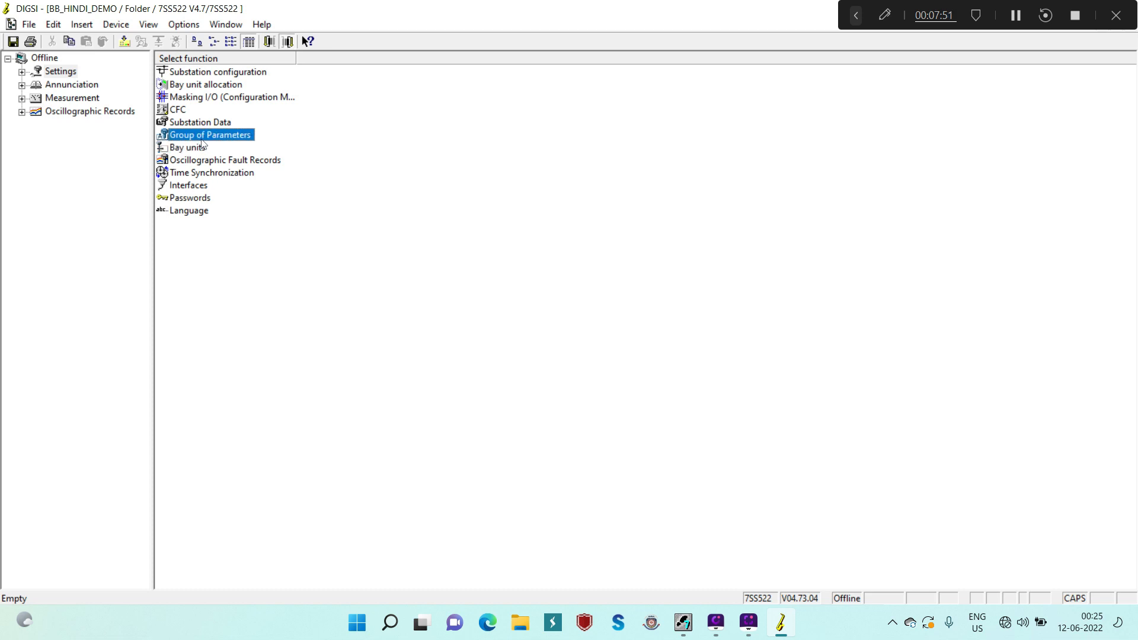
double_click(212, 141)
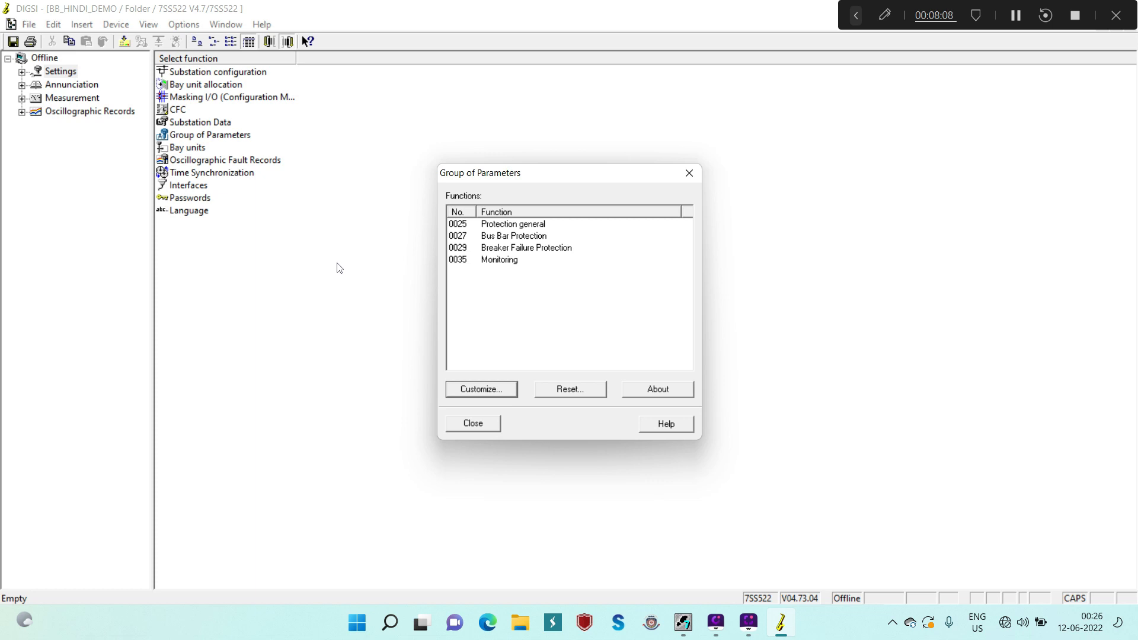
double_click(531, 227)
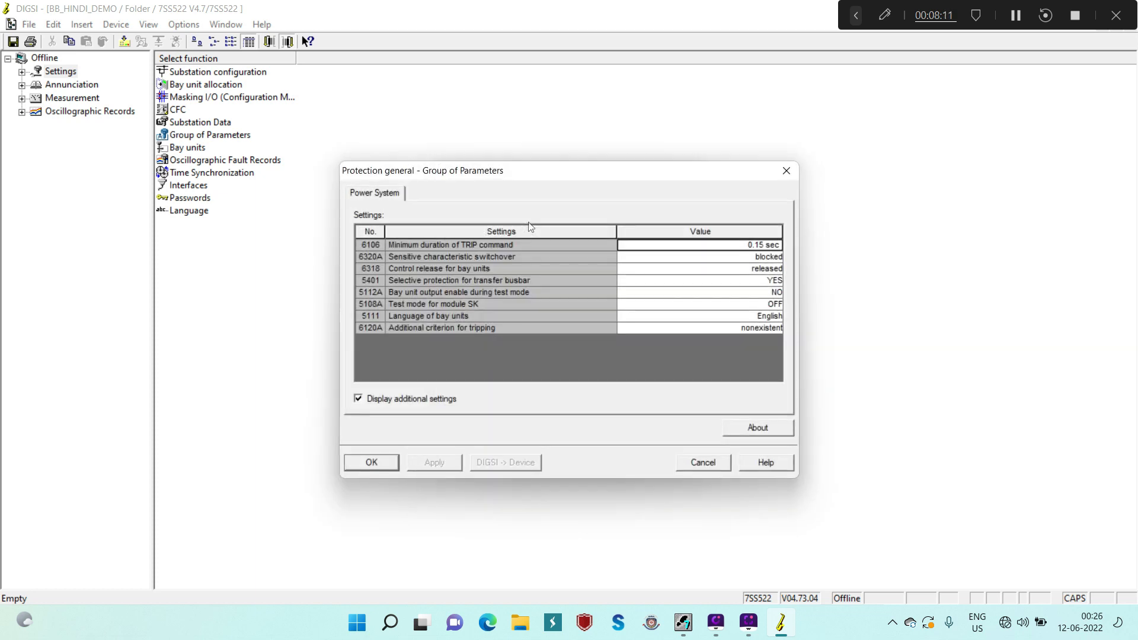
left_click(386, 403)
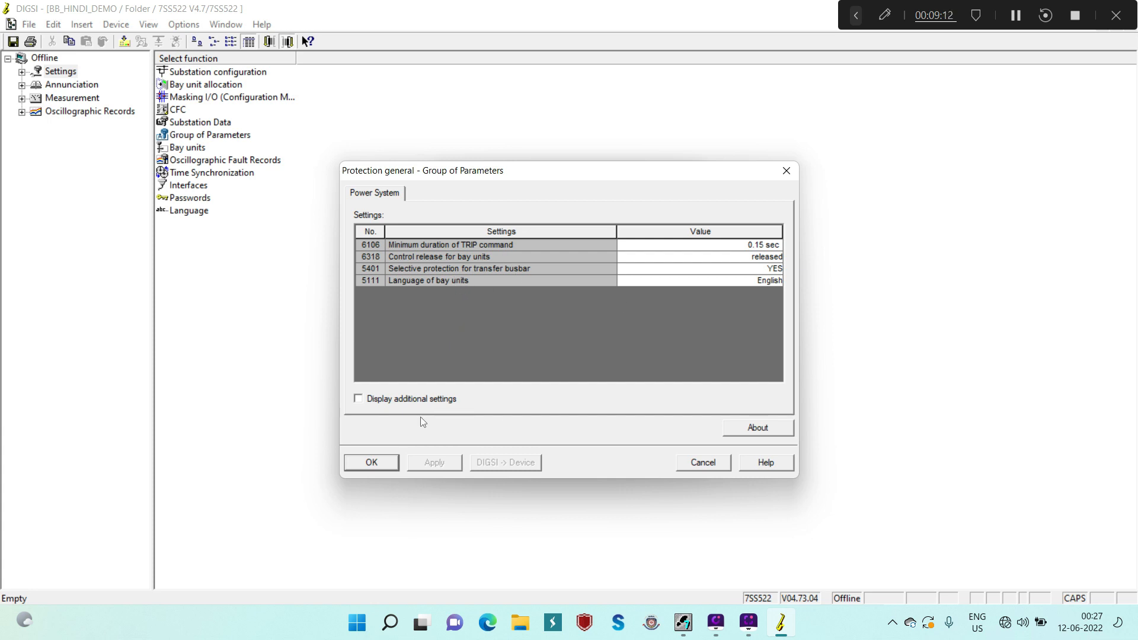
- Accept the Protection general settings, review the Bus Zone and Check Zone settings of Bus Bar Protection, and accept them
left_click(386, 467)
double_click(513, 236)
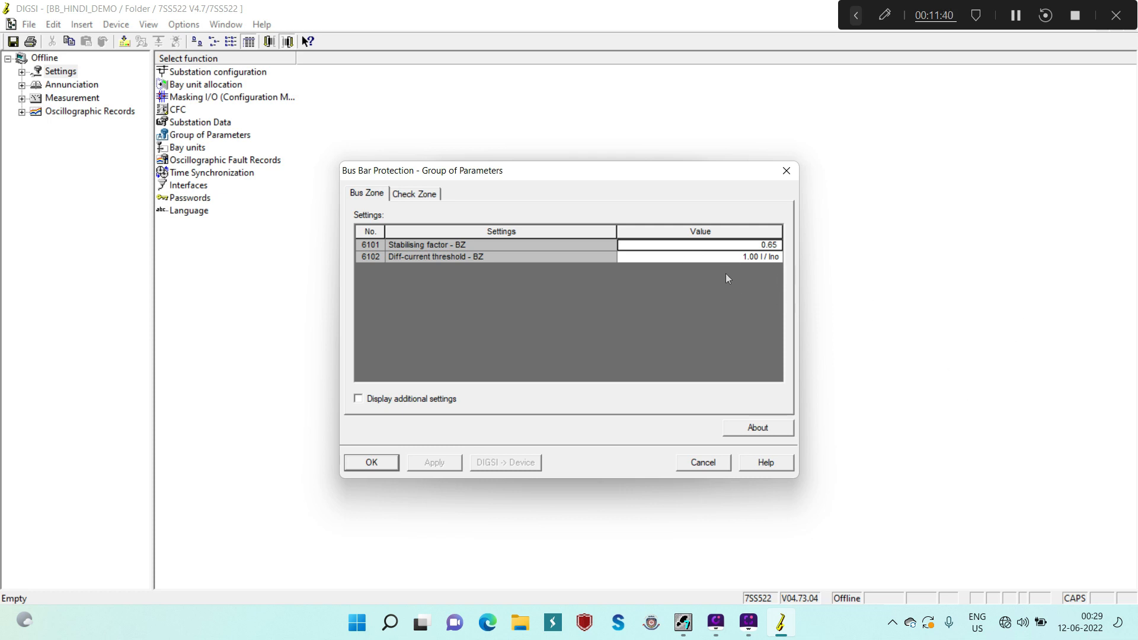
mouse_move(736, 263)
left_click(413, 195)
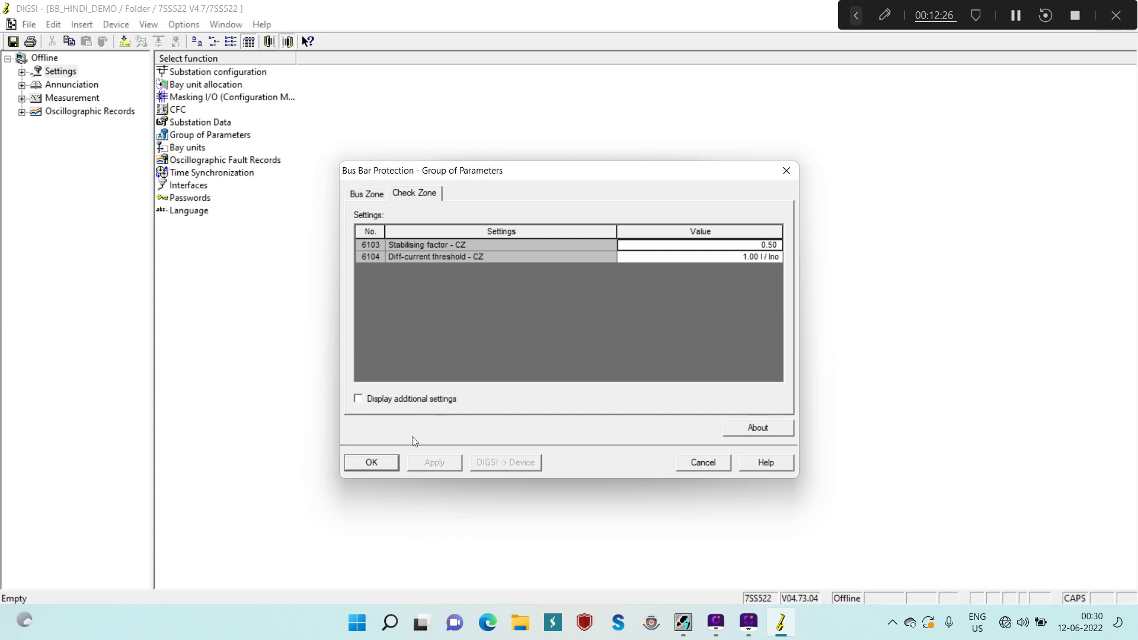
left_click(374, 464)
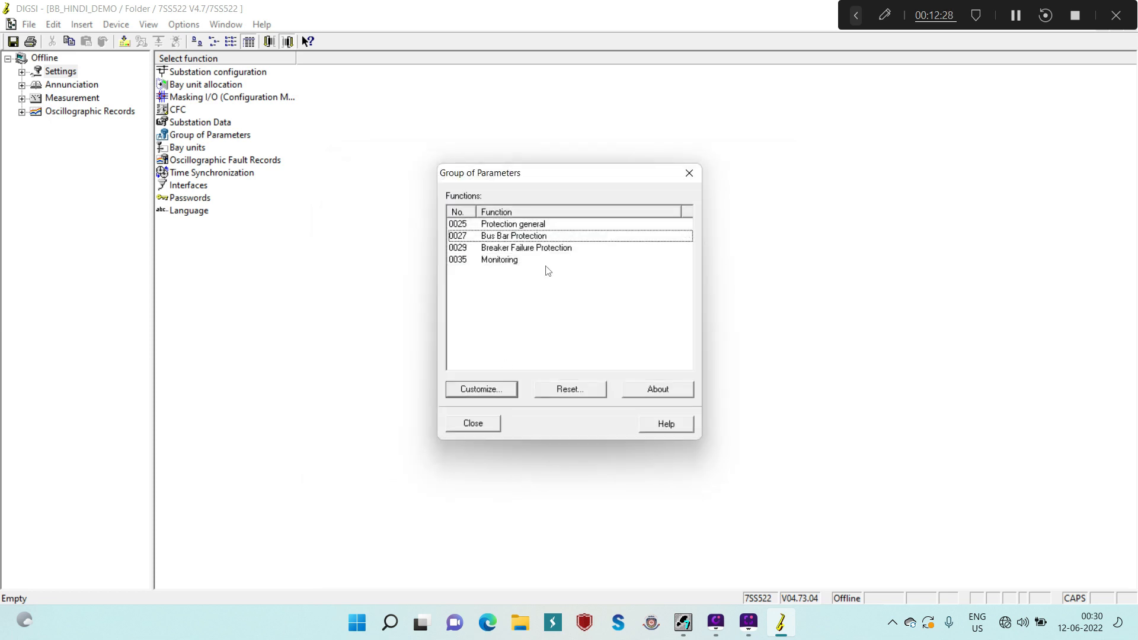
- Review the Breaker Failure Protection stabilising factor, accept it, and open the Monitoring general settings
double_click(542, 248)
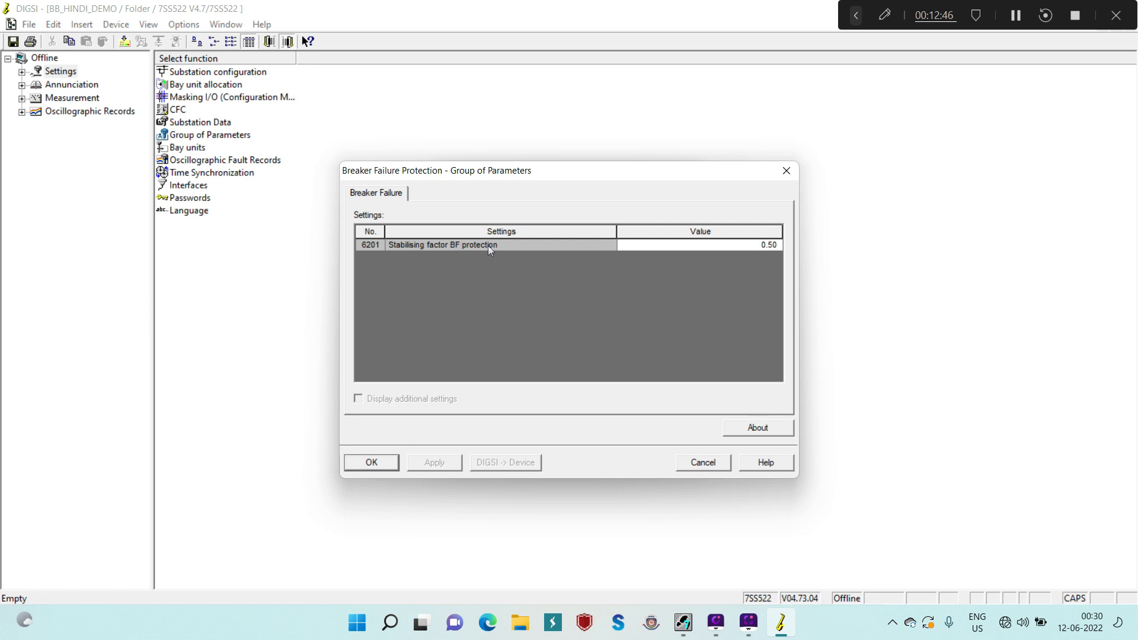
left_click(391, 468)
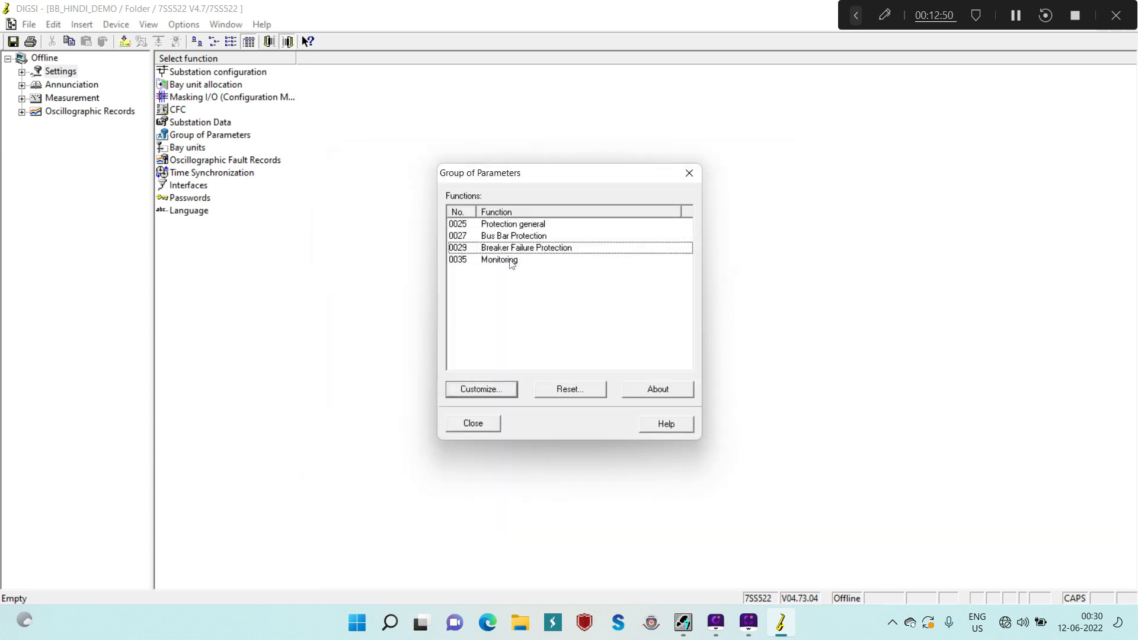
left_click(511, 262)
double_click(511, 261)
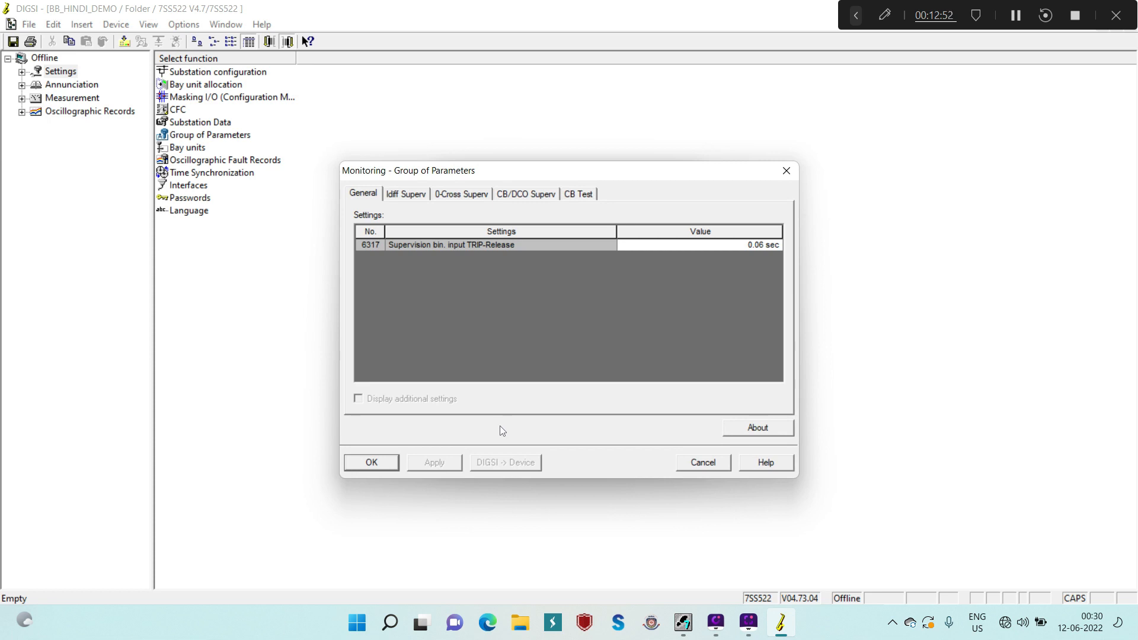
- Review the differential current supervision settings in Monitoring, including the available options for the BZ diff-current supervision mode
left_click(411, 196)
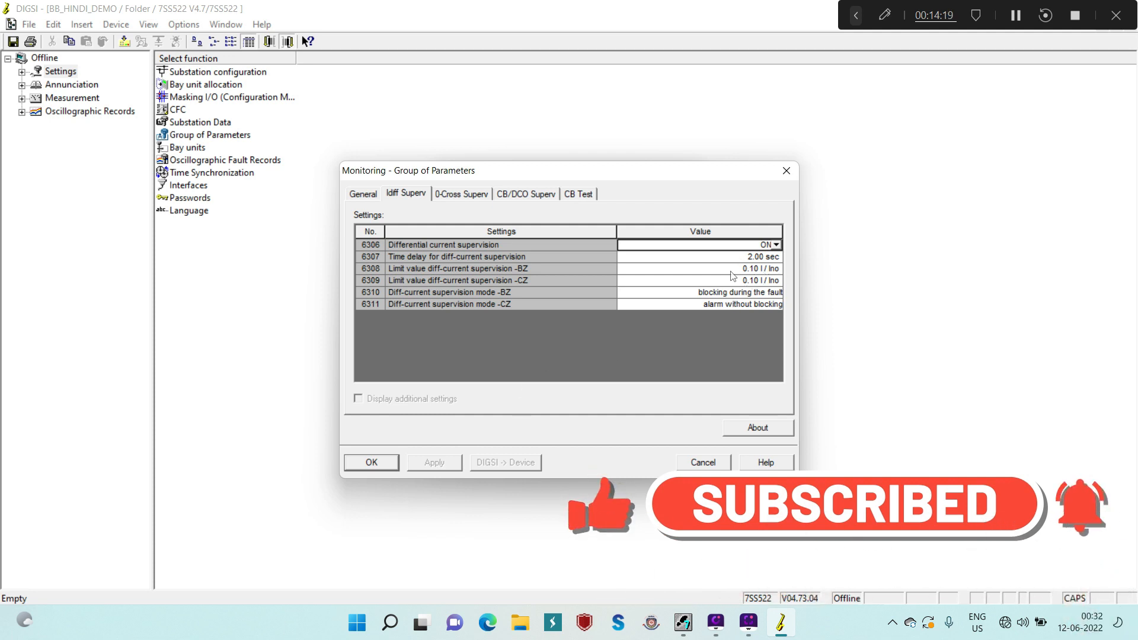
left_click(668, 293)
left_click(668, 293)
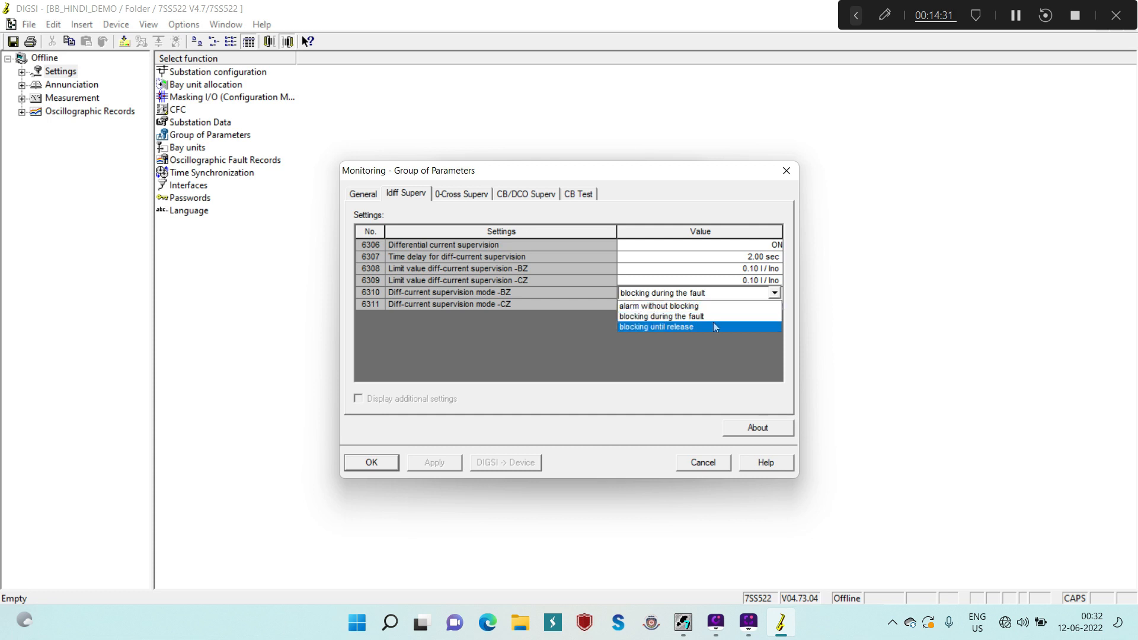
left_click(895, 322)
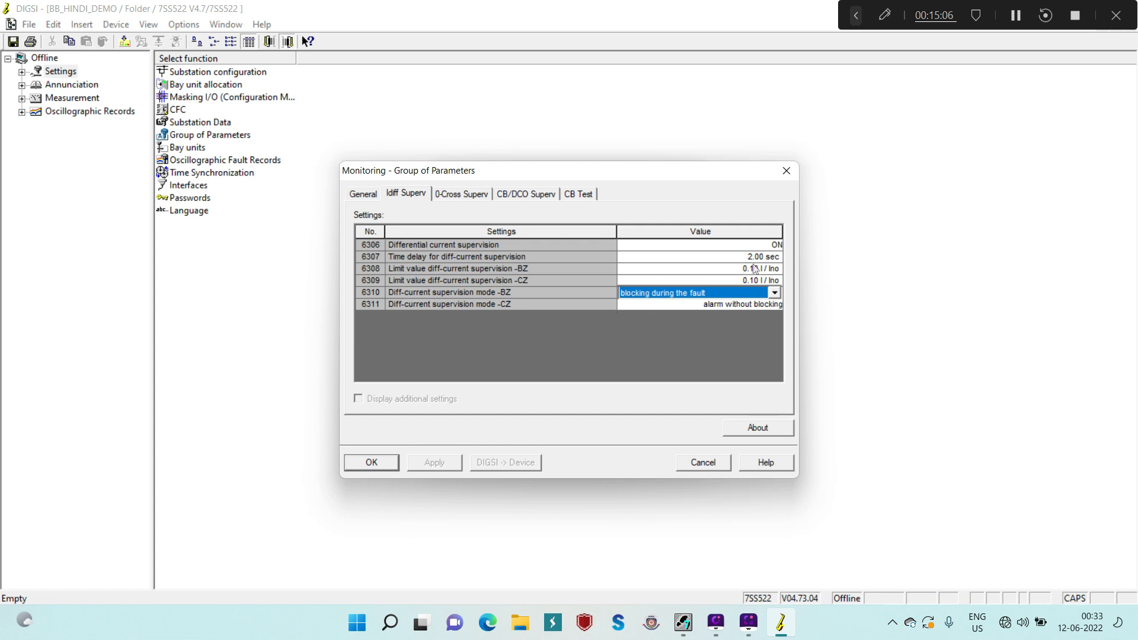
left_click(723, 295)
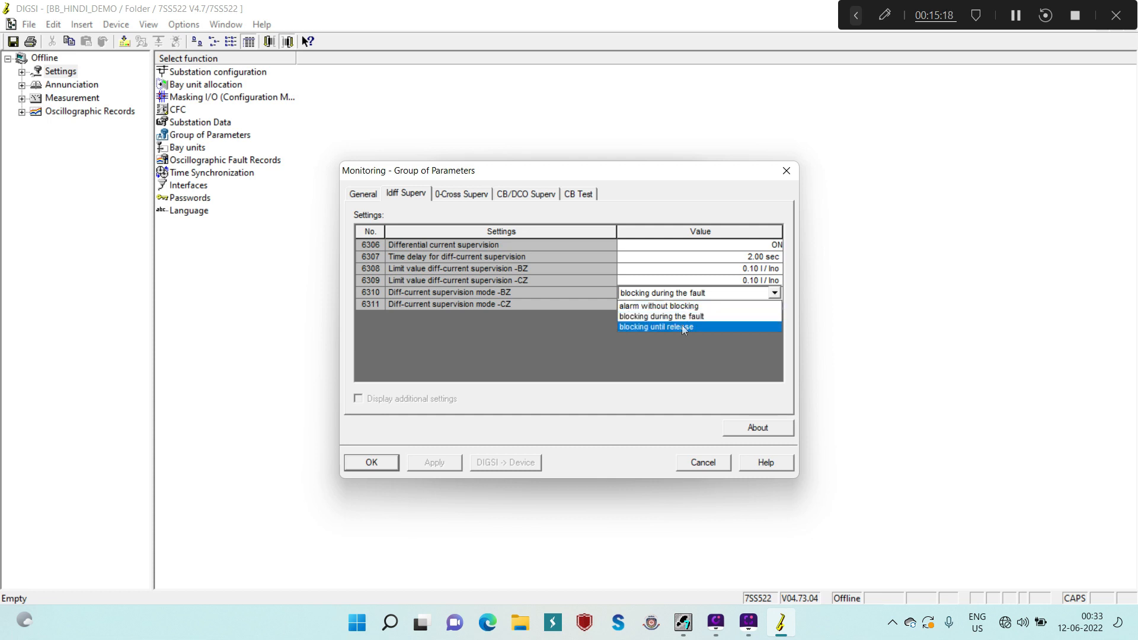
left_click(878, 293)
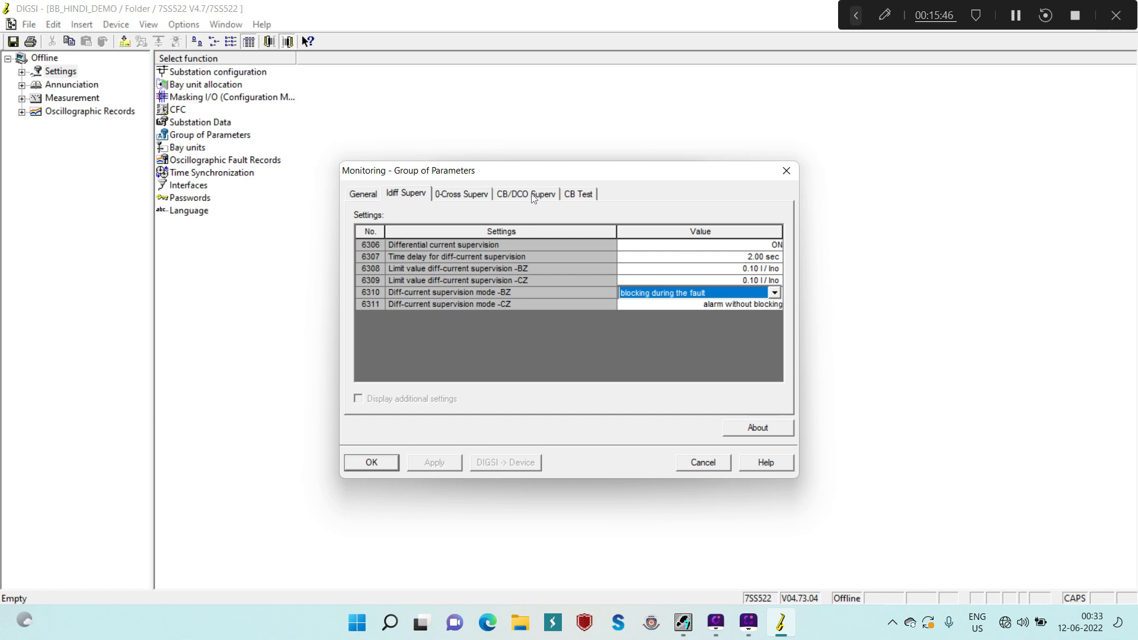
- Display the additional zero-crossing supervision settings, and review the CB/DCO supervision options for disconnector status on DC fail and reaction on disconnector malfunction
left_click(468, 197)
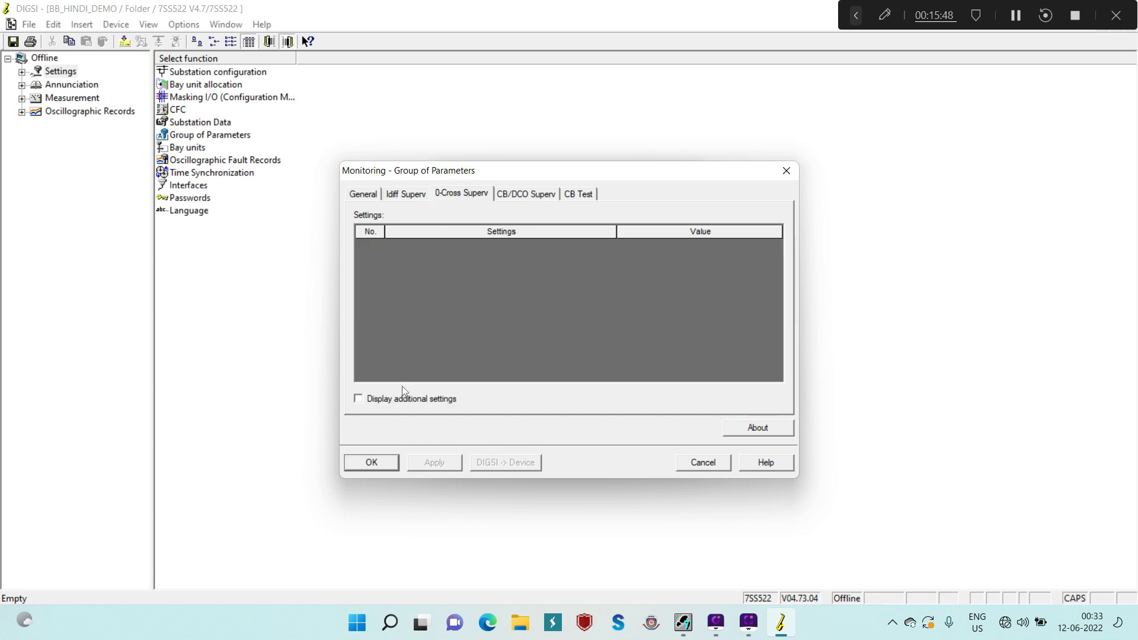
left_click(398, 402)
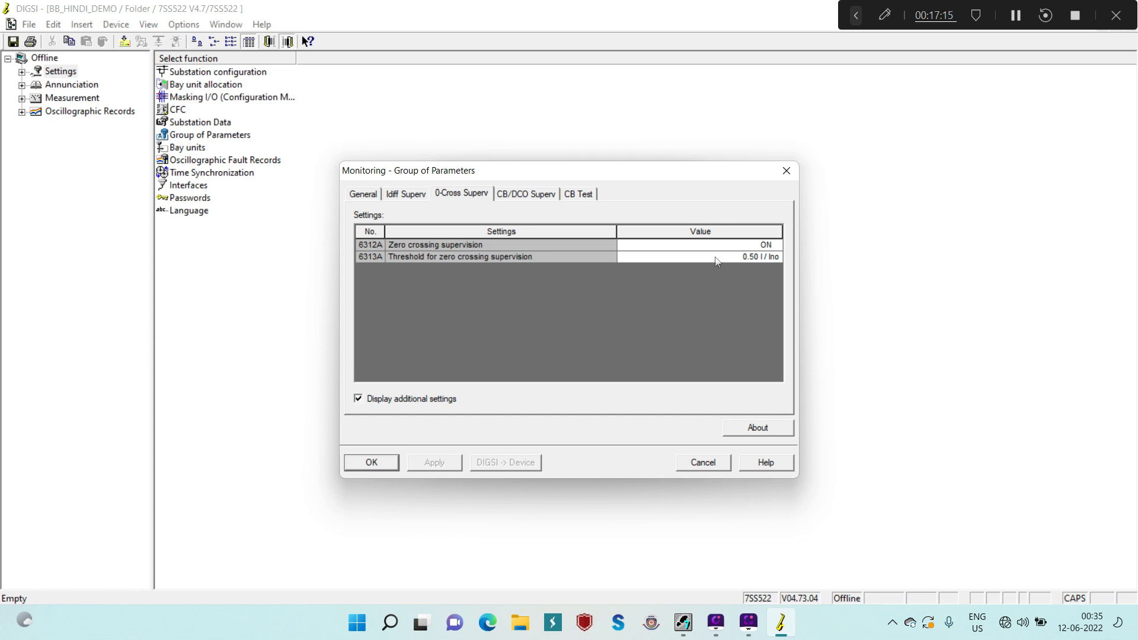
left_click(544, 201)
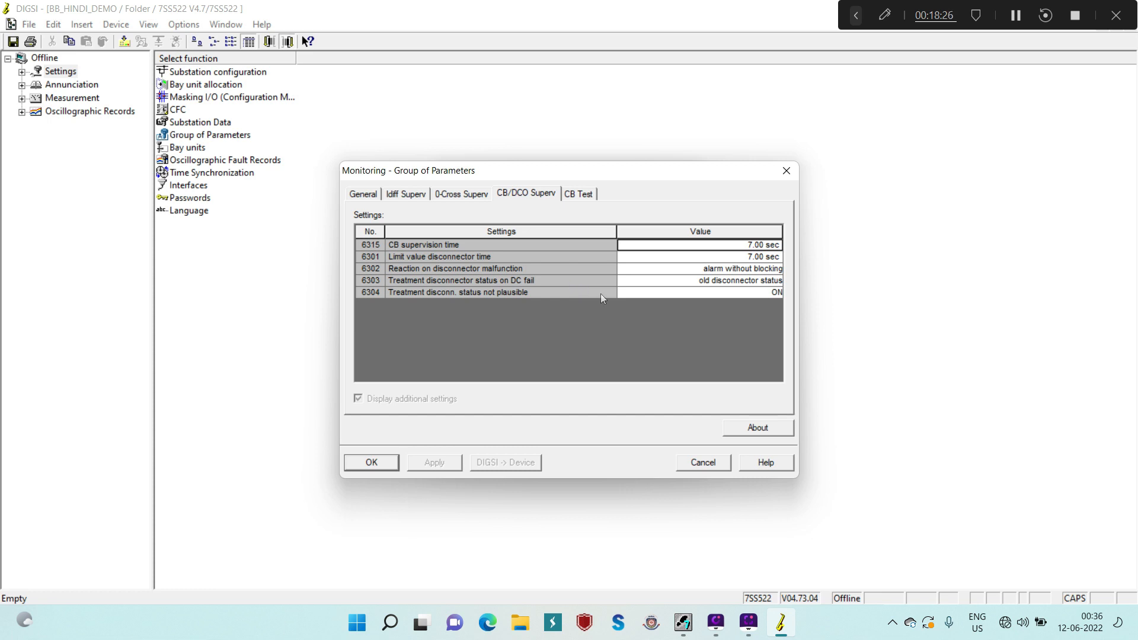
left_click(691, 280)
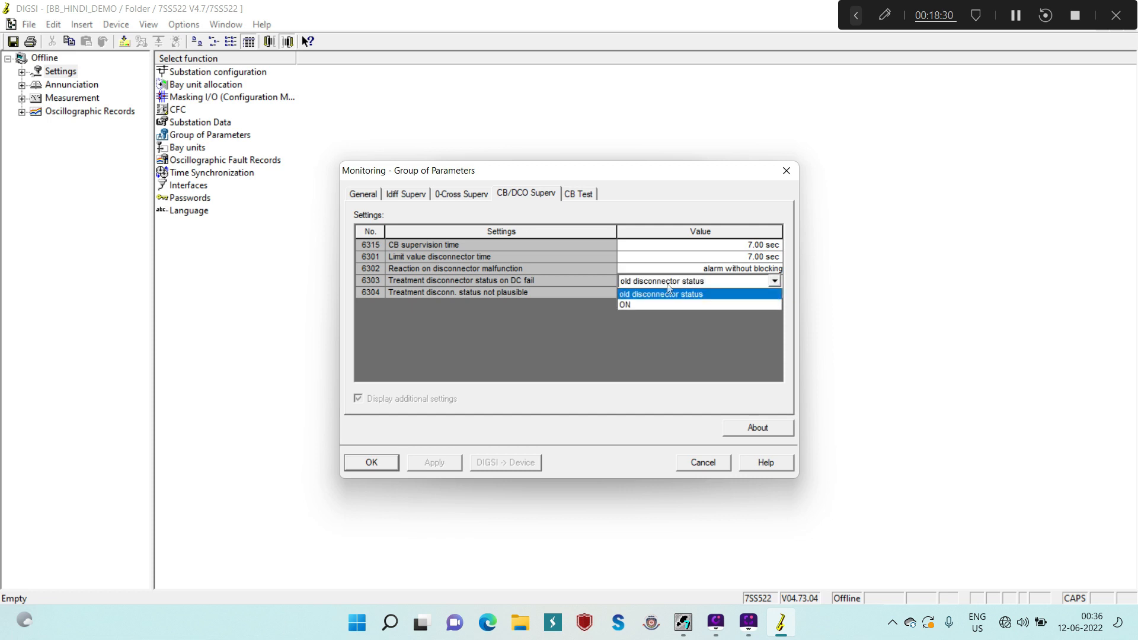
left_click(561, 283)
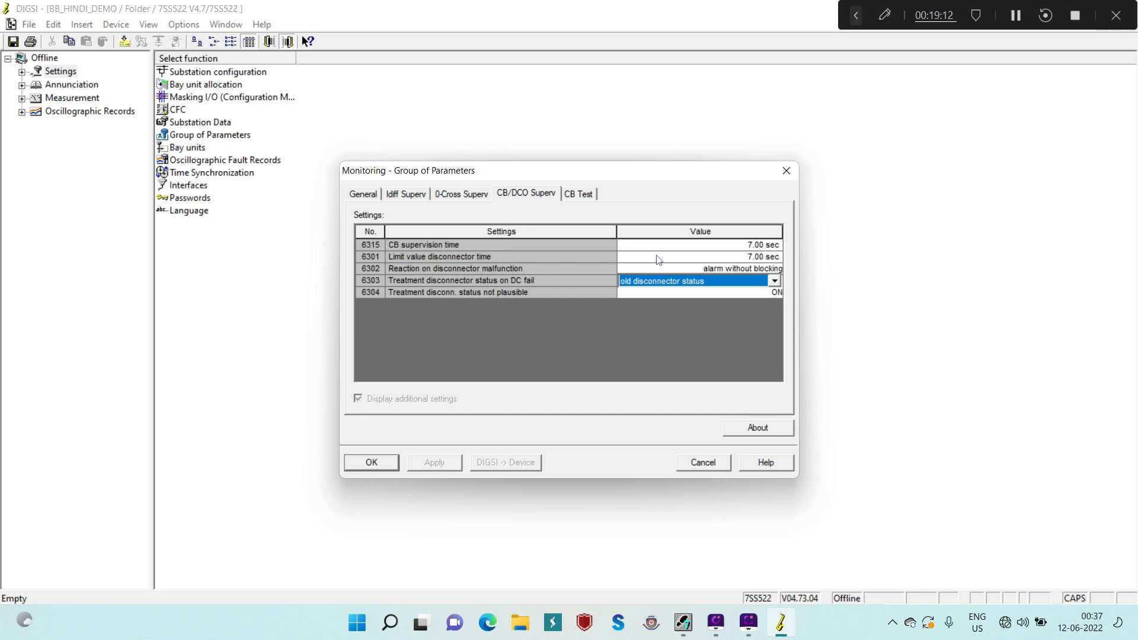
left_click(651, 270)
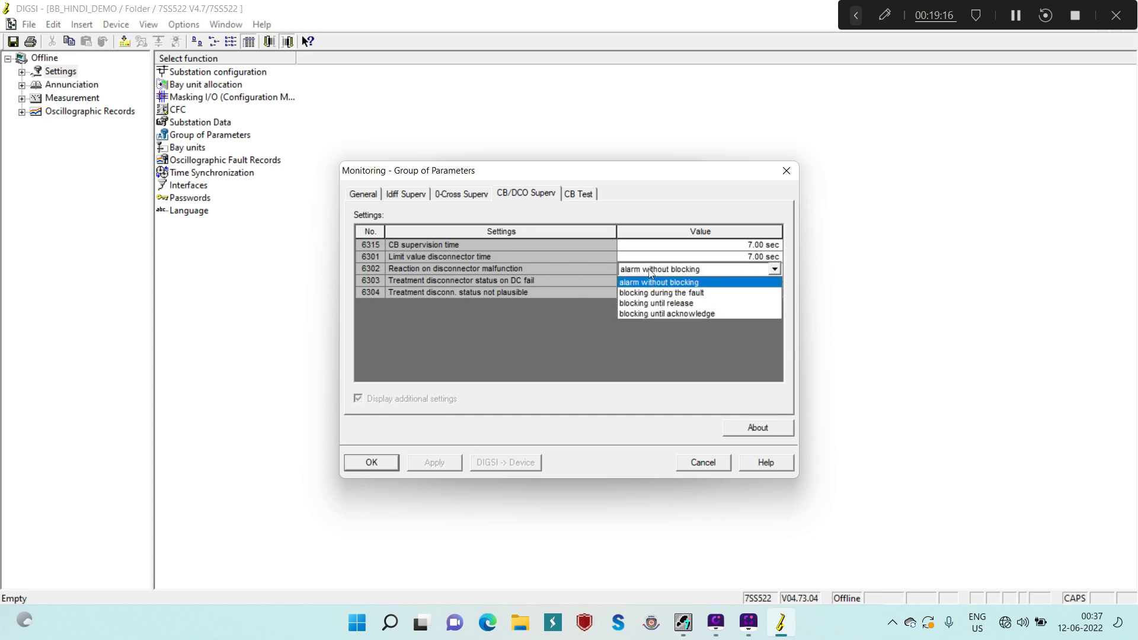
left_click(893, 317)
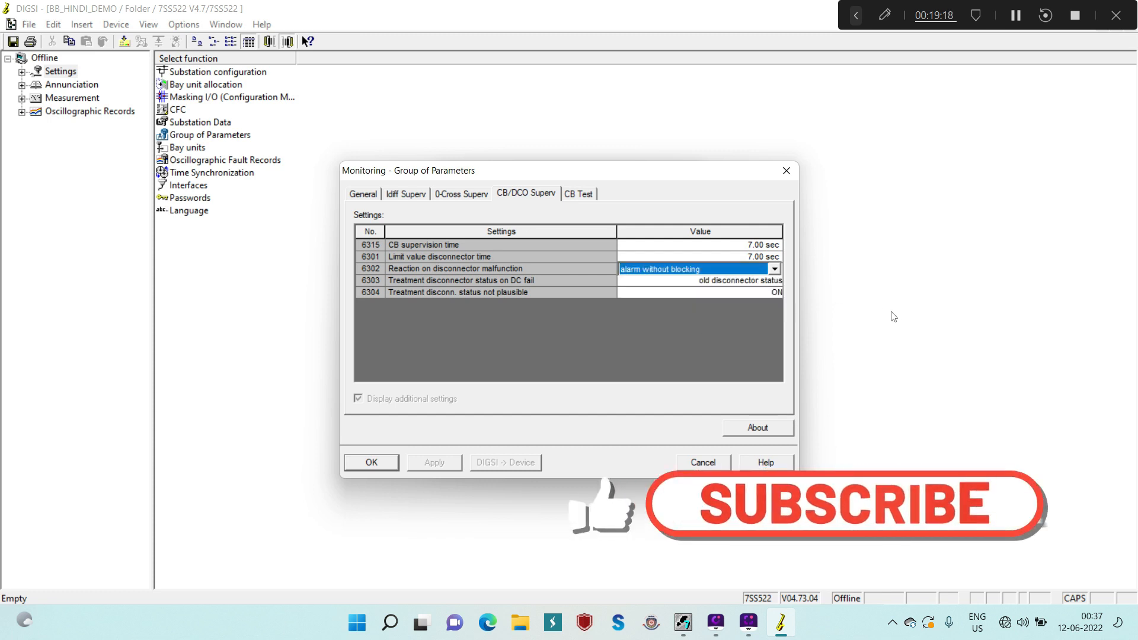